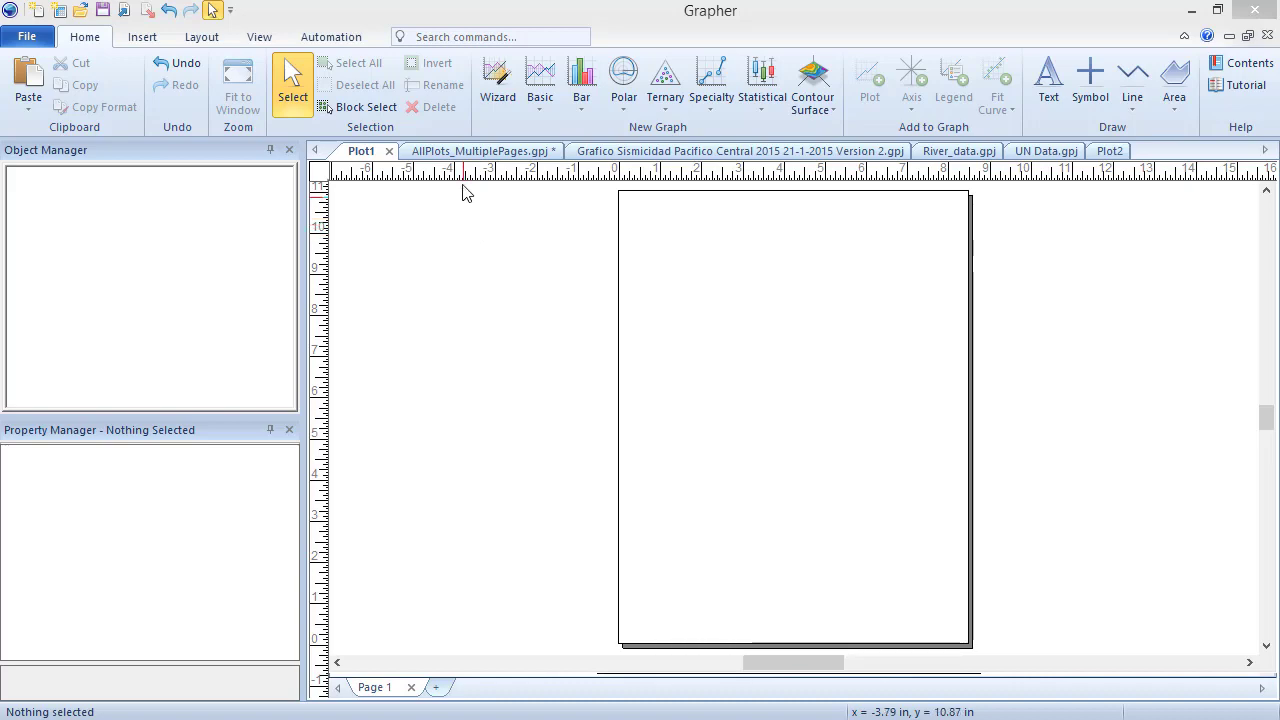
Tour the AllPlots_MultiplePages sheets from Bar Charts through Contour/Surface Maps.
click(465, 151)
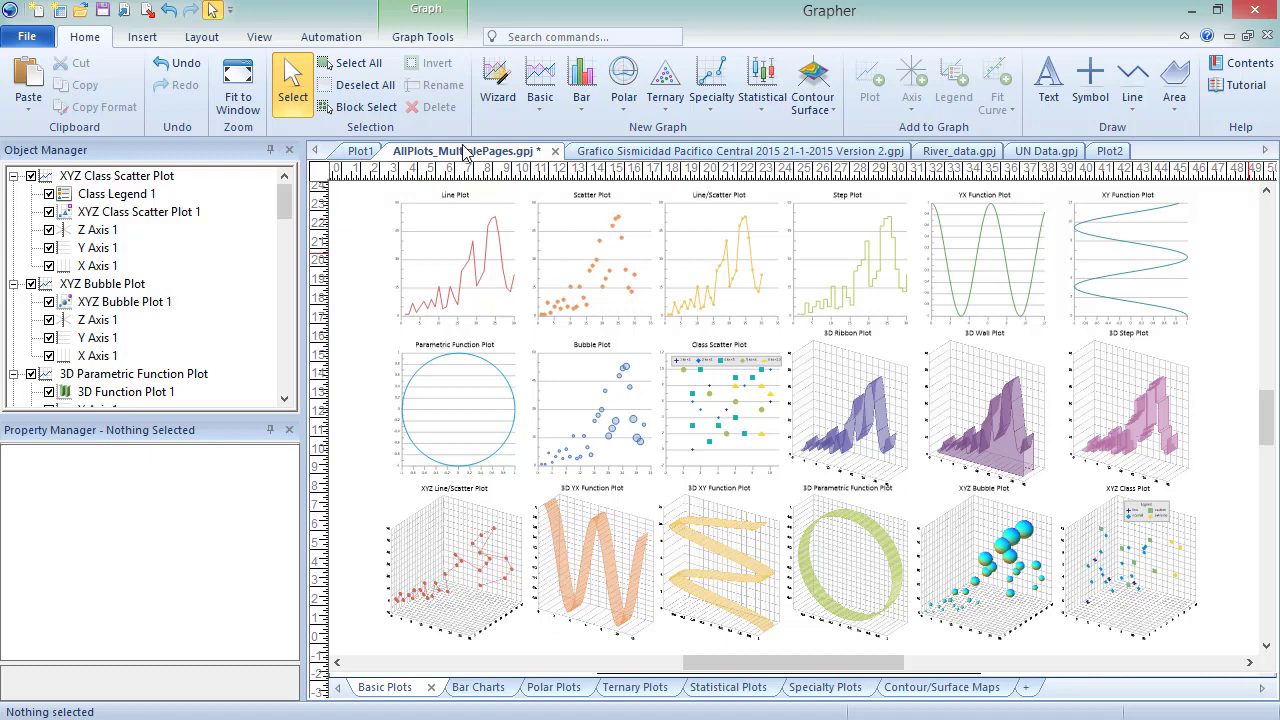
click(490, 688)
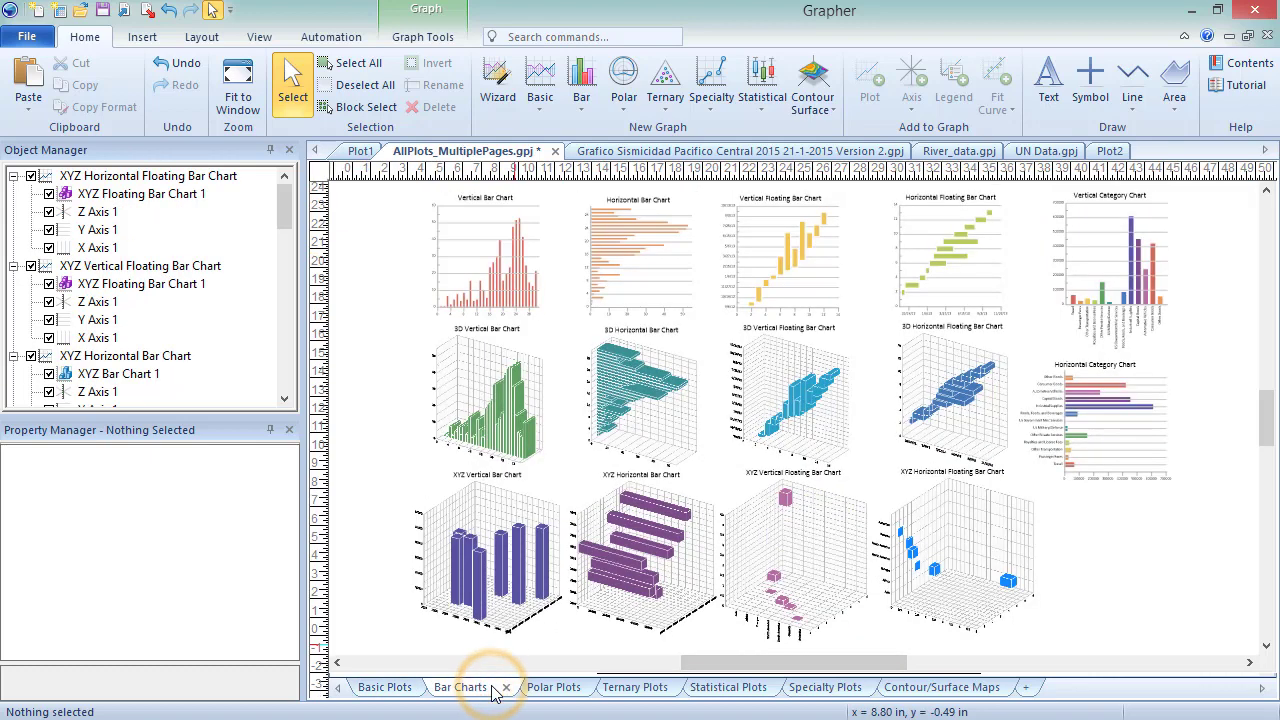
click(570, 690)
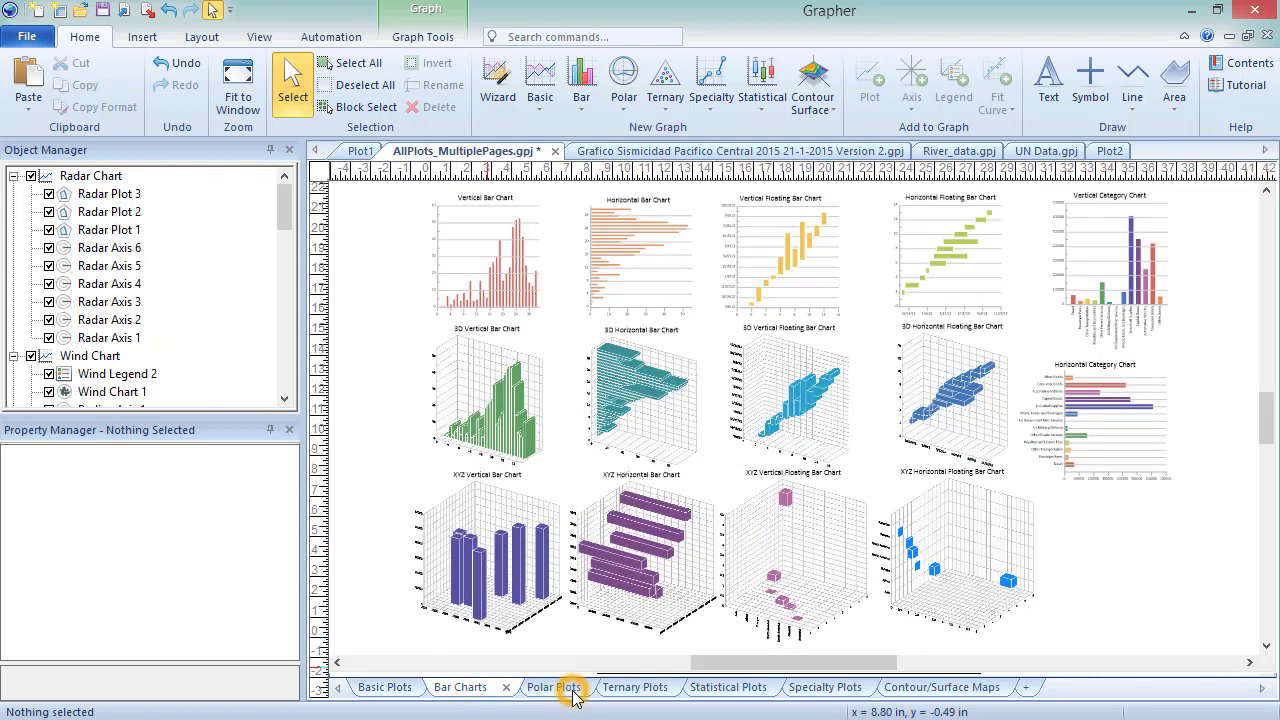
click(640, 690)
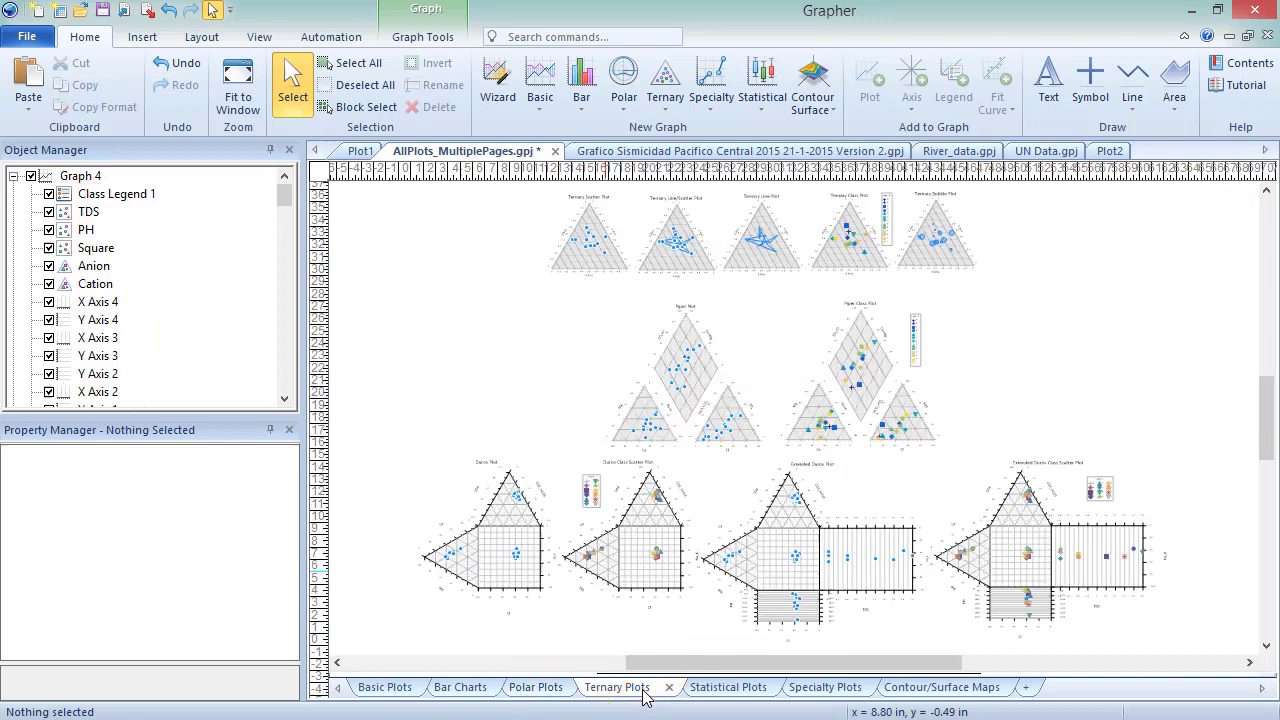
click(730, 690)
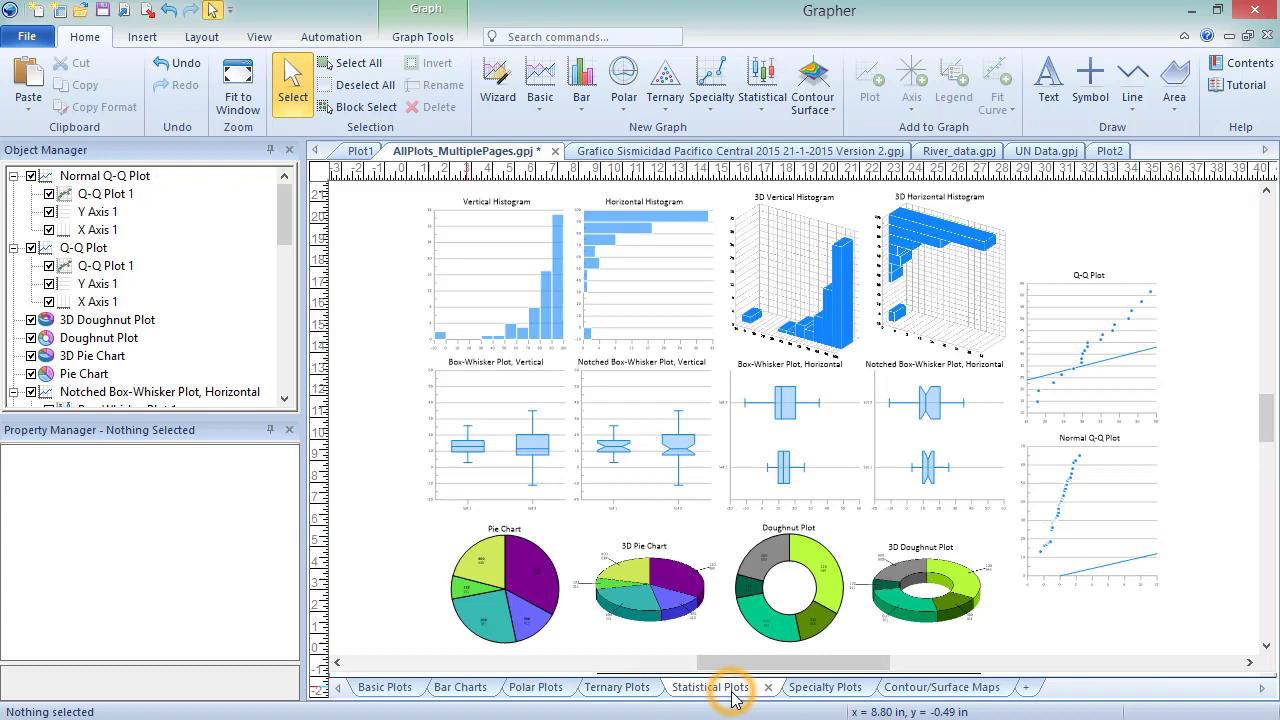
click(836, 690)
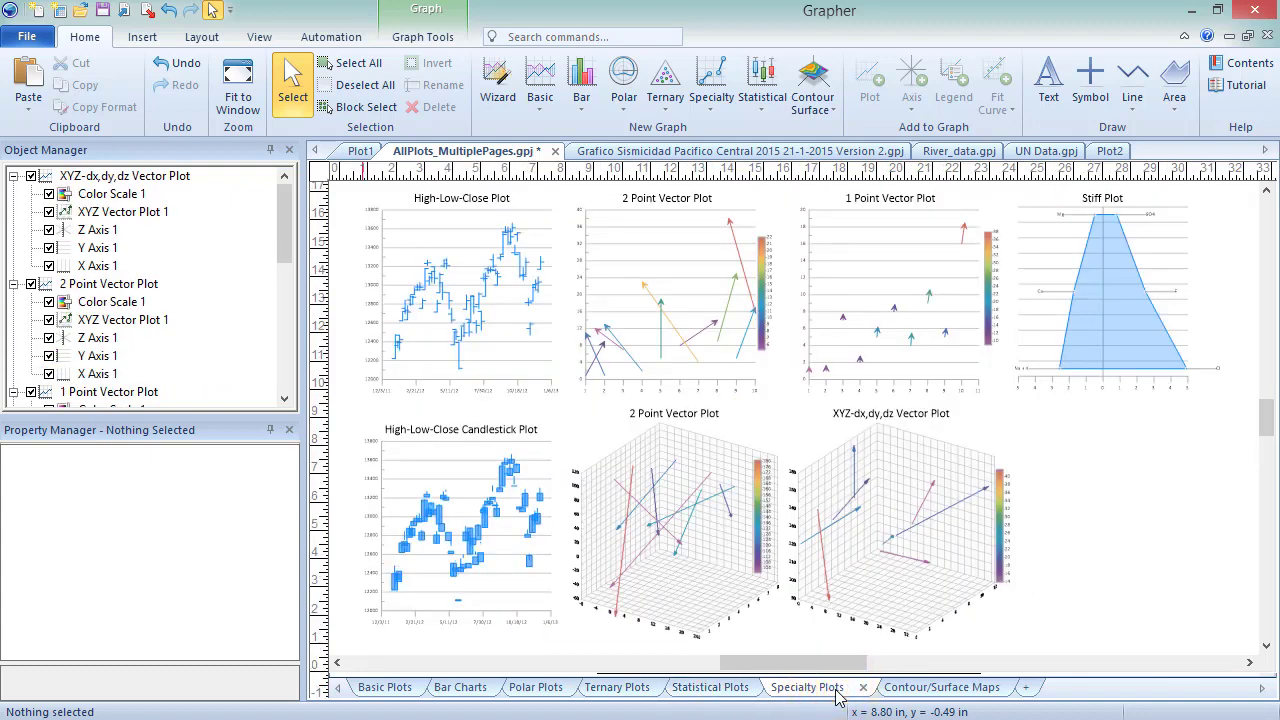
click(922, 690)
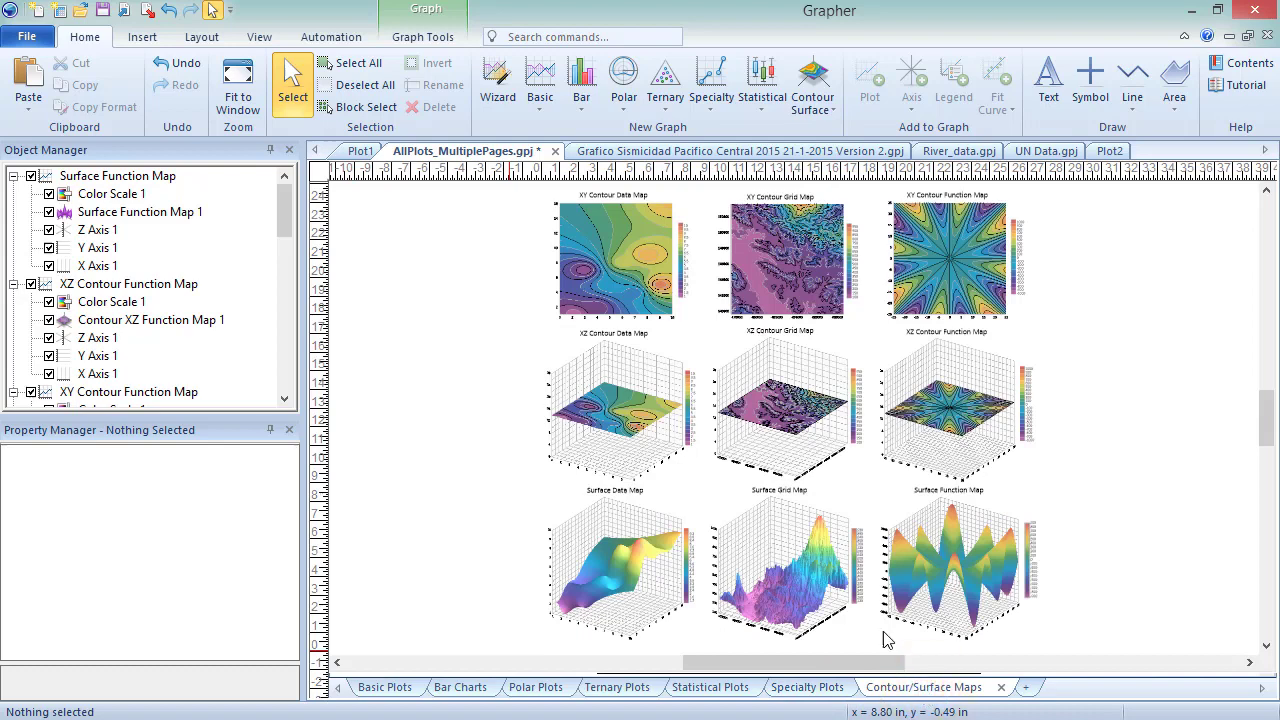
Step through the seismicity, River_data and UN Data documents, then show the Automation commands.
click(778, 155)
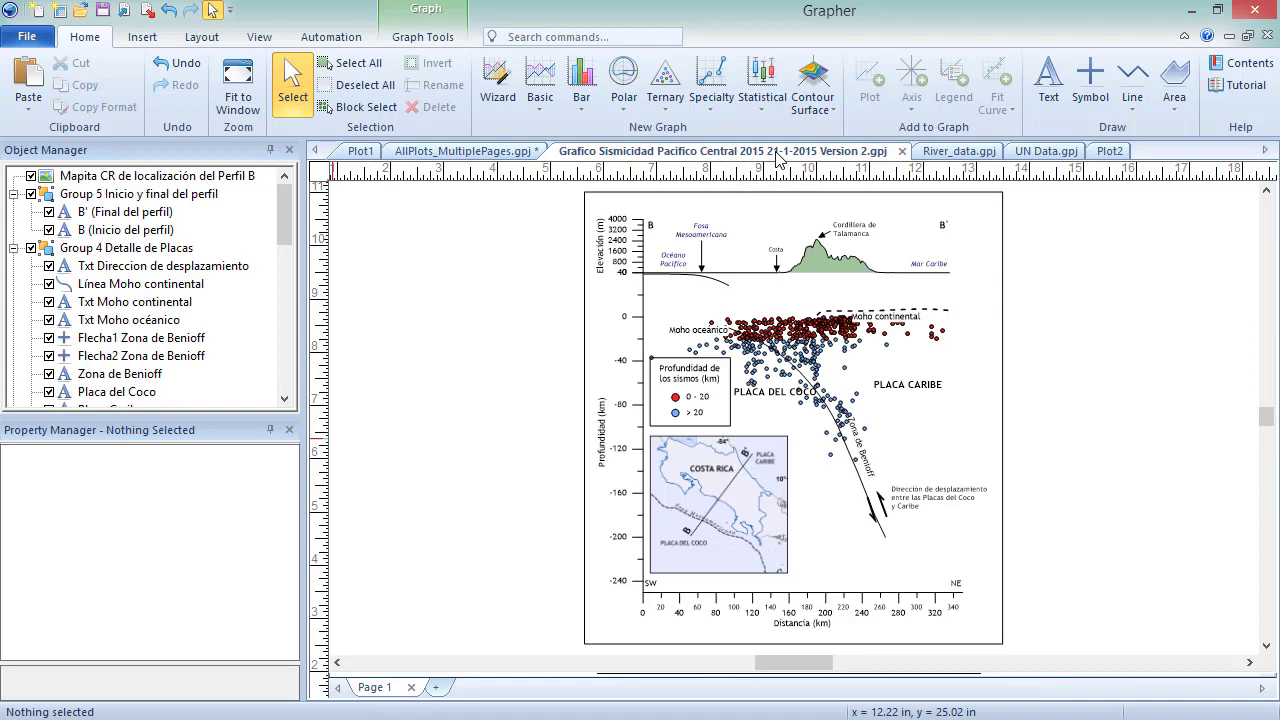
click(948, 153)
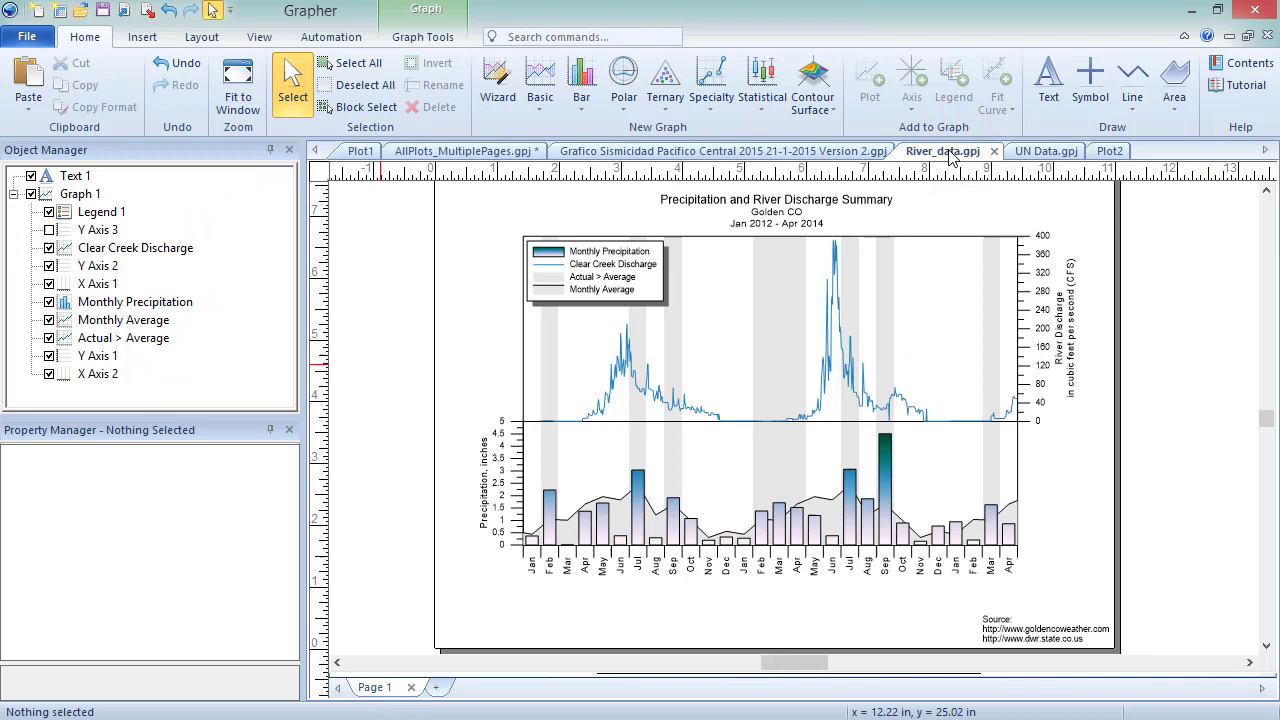
click(1031, 153)
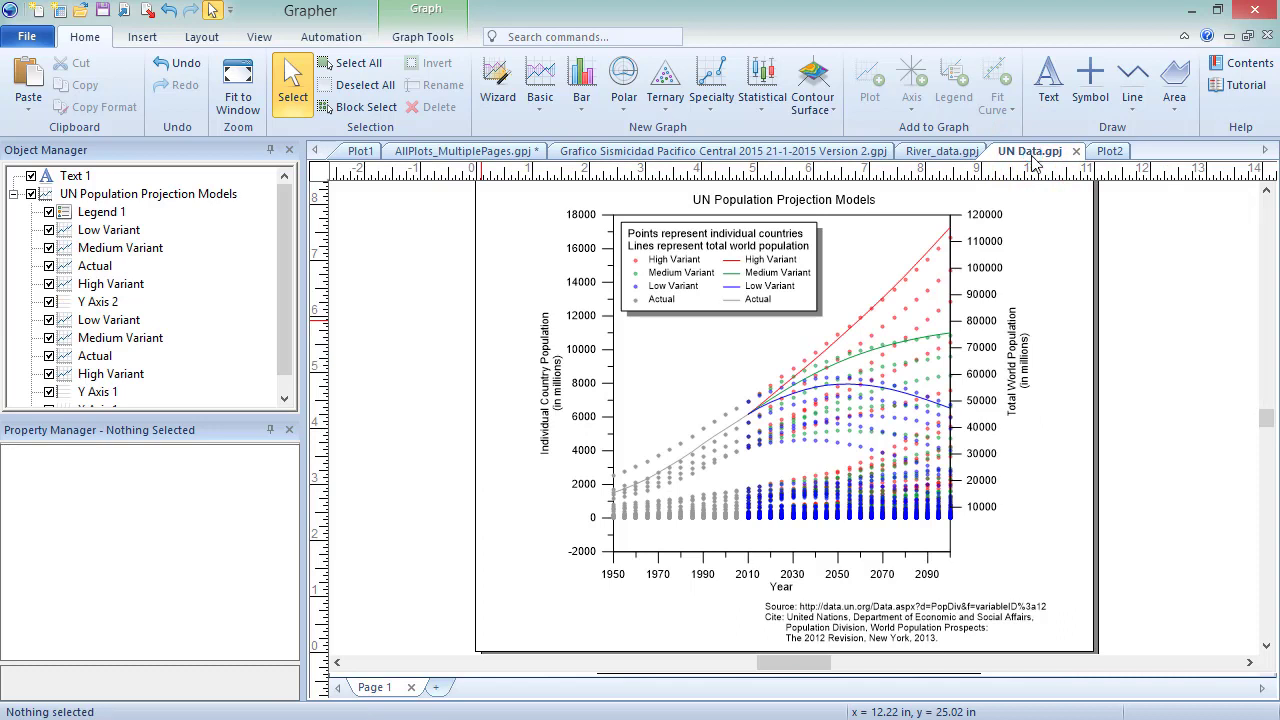
click(318, 45)
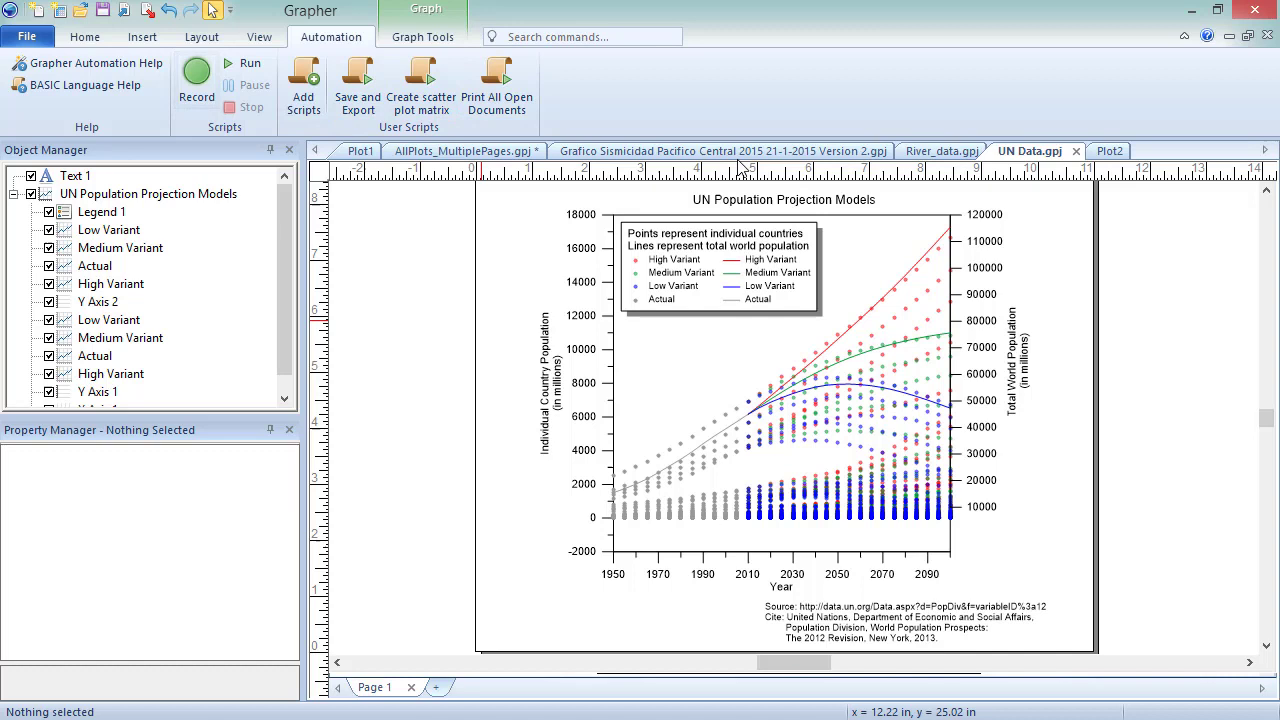
Switch to the blank Plot2 document and open the Basic graph gallery.
click(1096, 154)
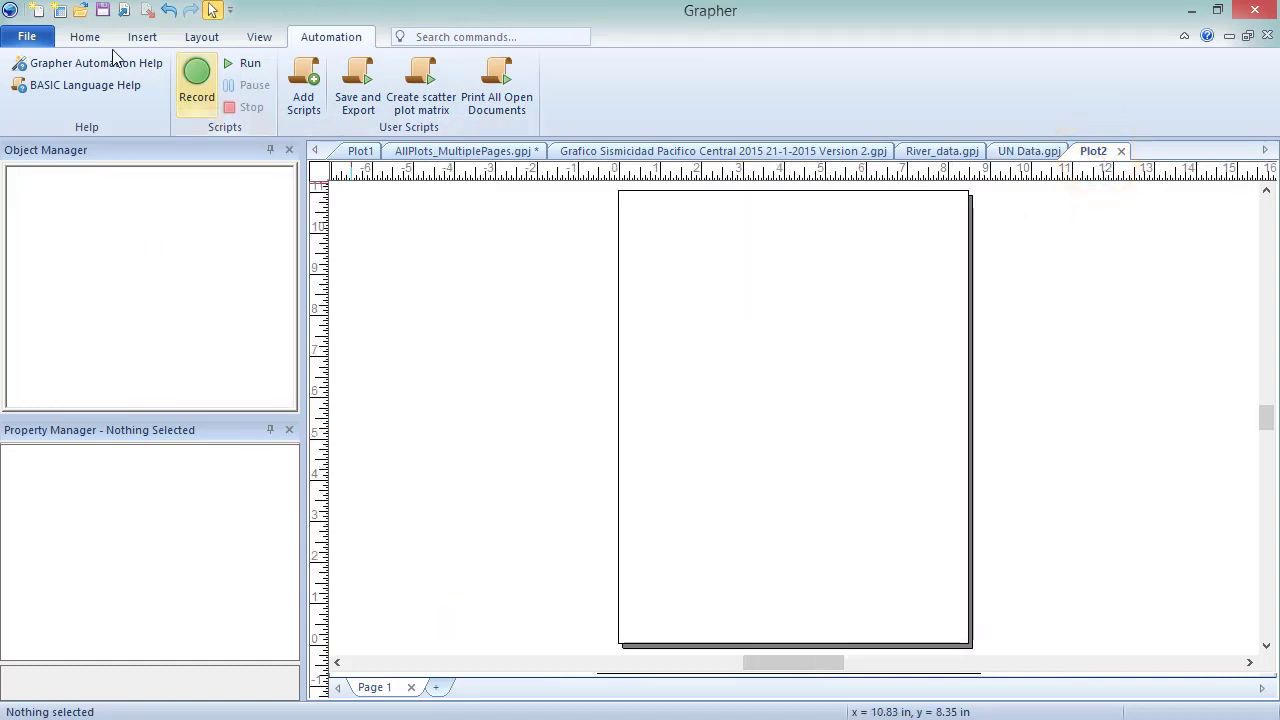
click(78, 38)
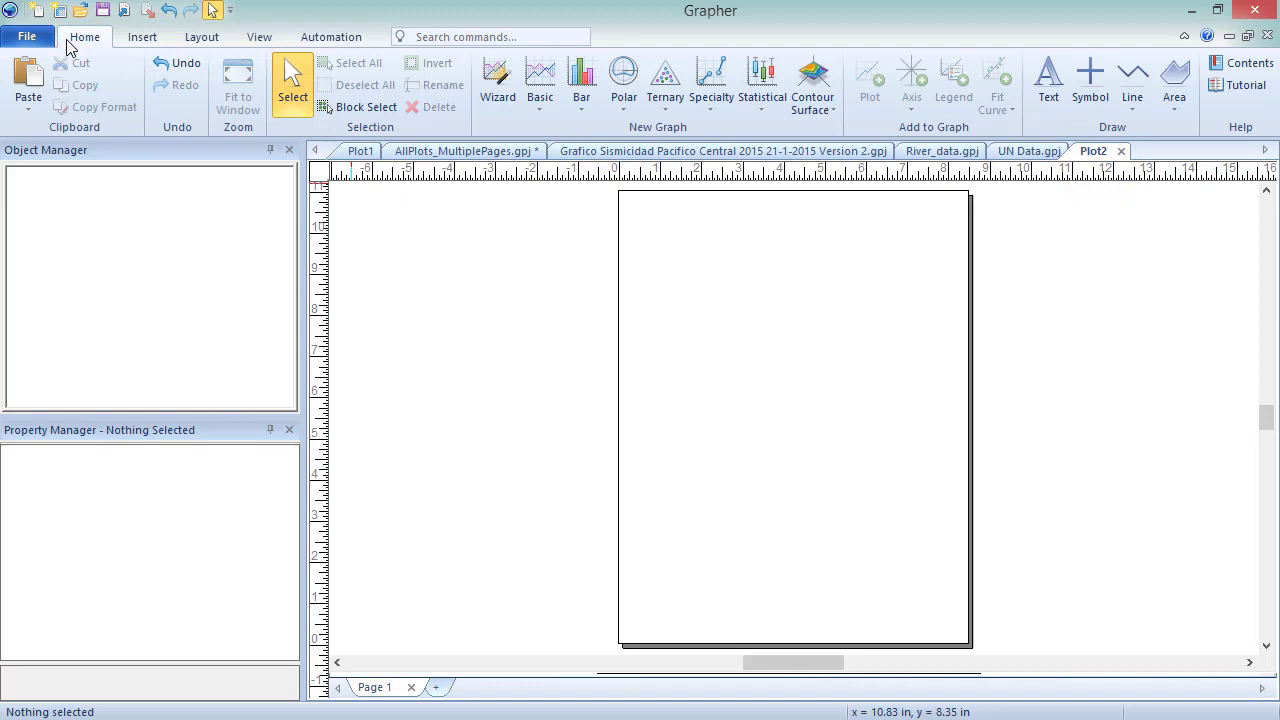
click(542, 110)
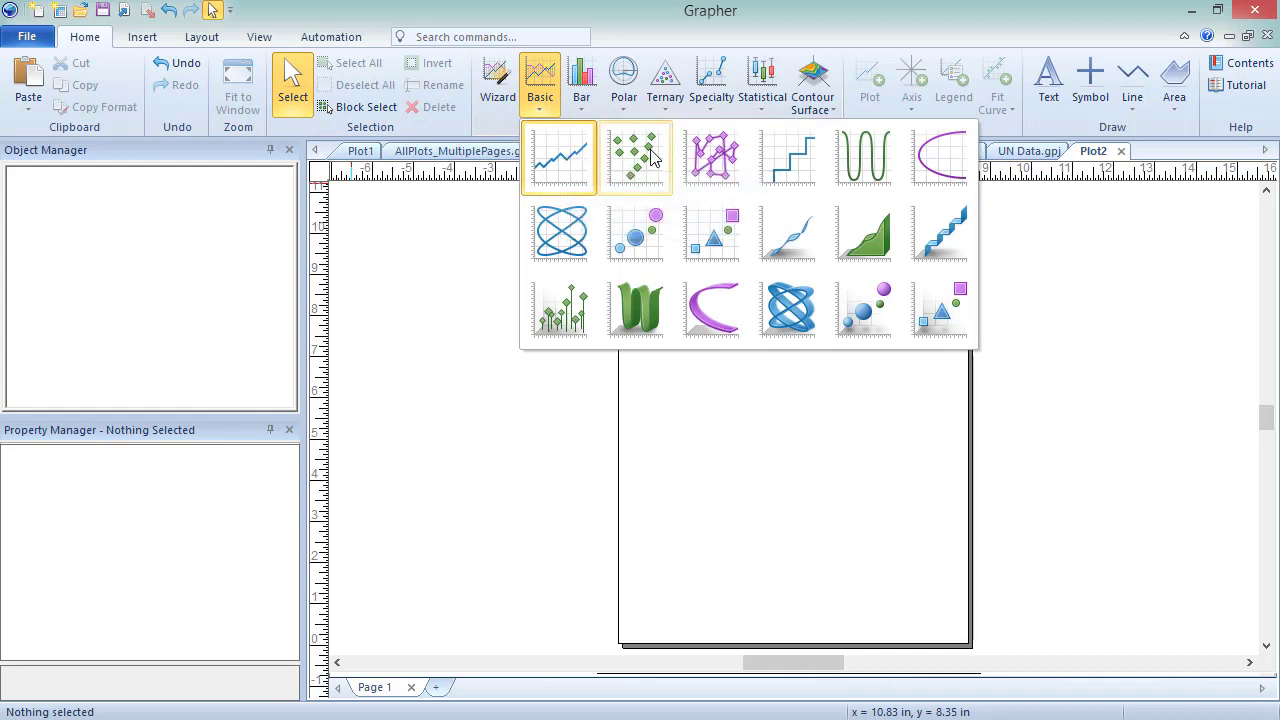
Create a line/scatter plot from class scatter.xls and select its Depth plot.
click(730, 157)
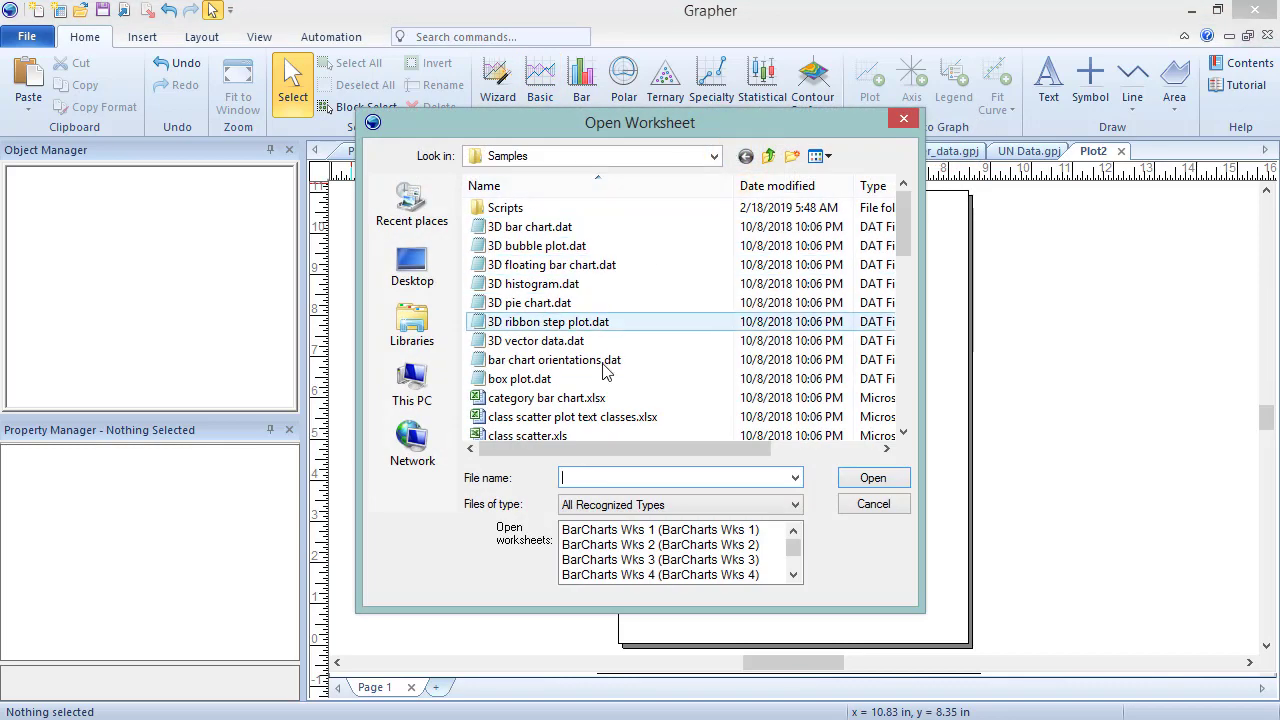
click(585, 435)
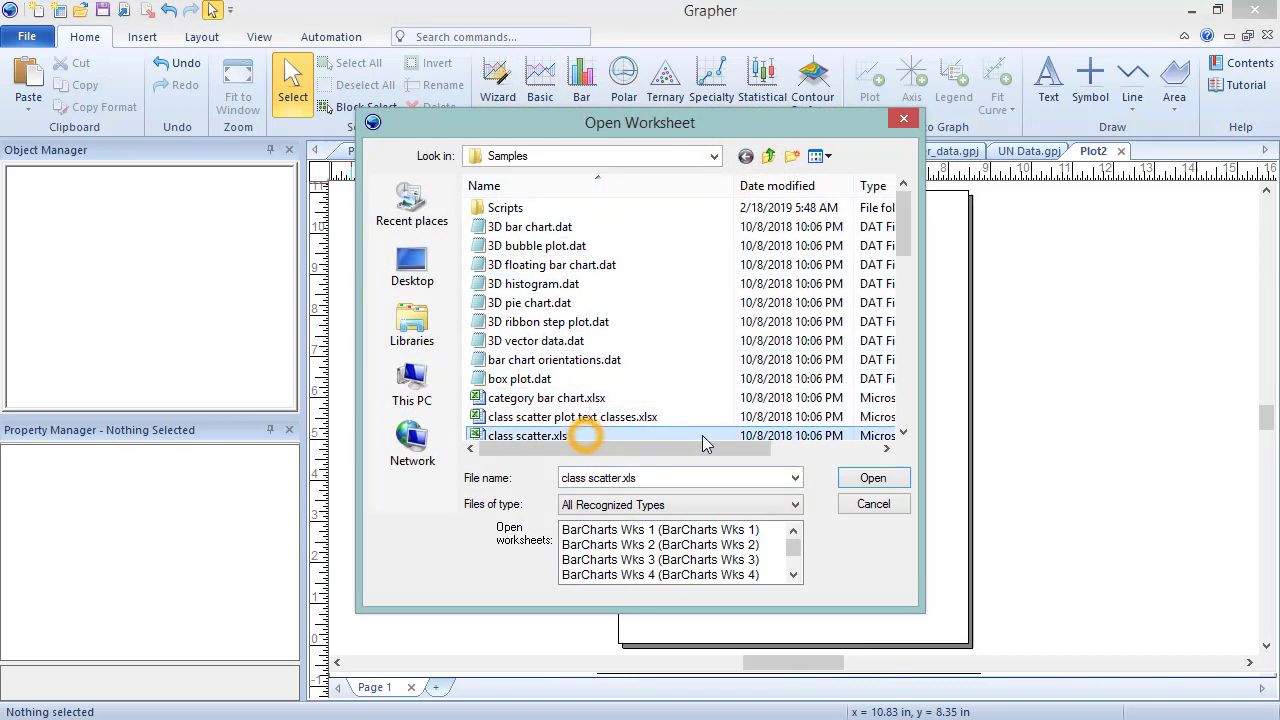
click(902, 481)
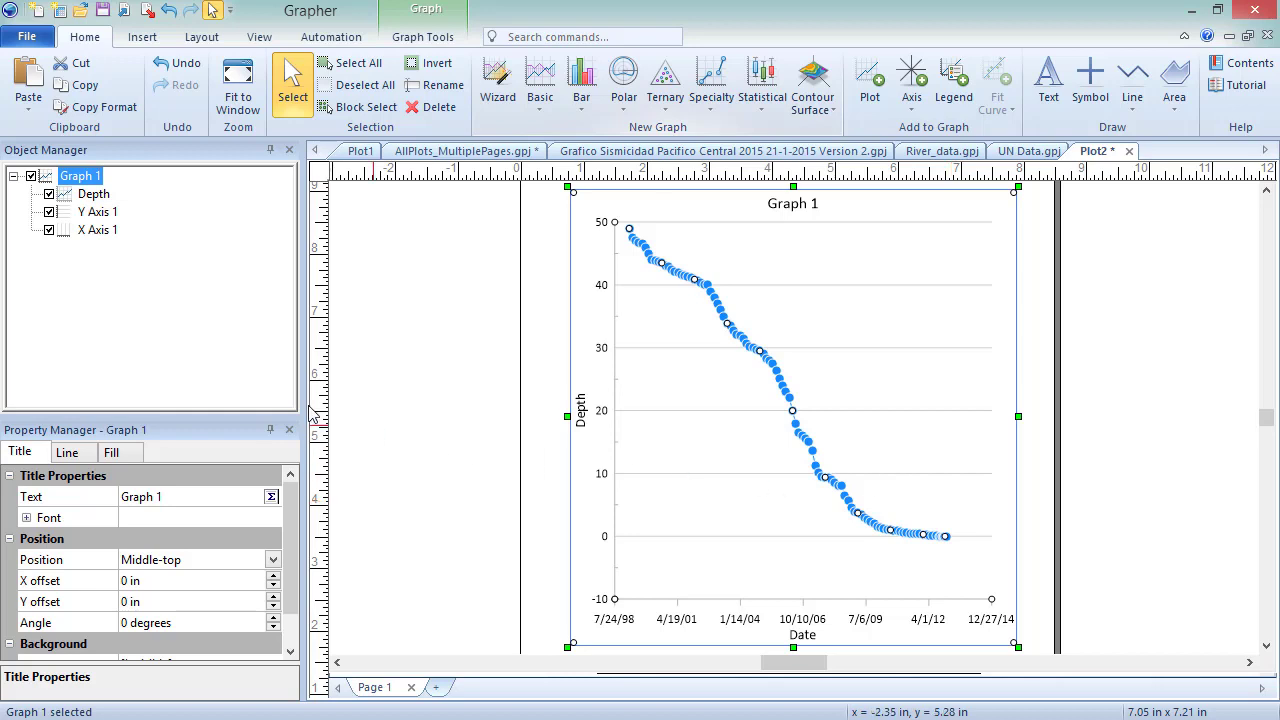
click(64, 198)
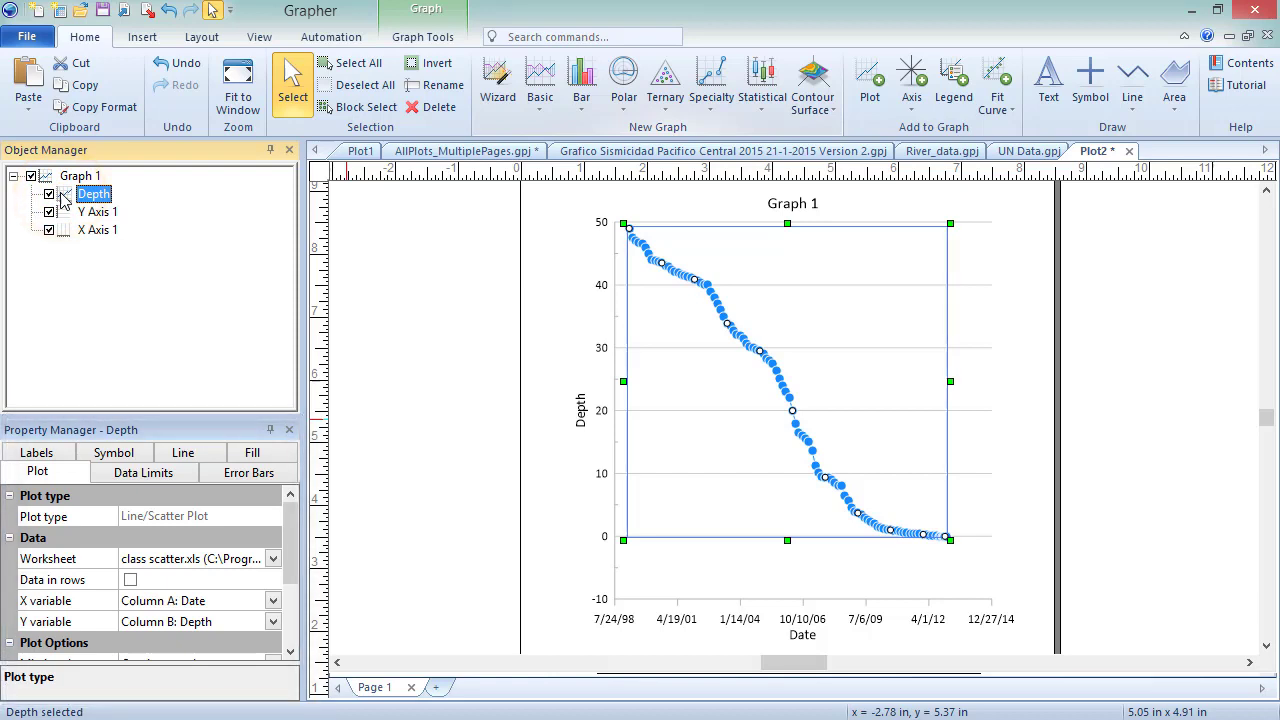
Make the Depth line deep navy blue and fill beneath it with a linear Blue-Yellow gradient.
click(192, 453)
click(240, 535)
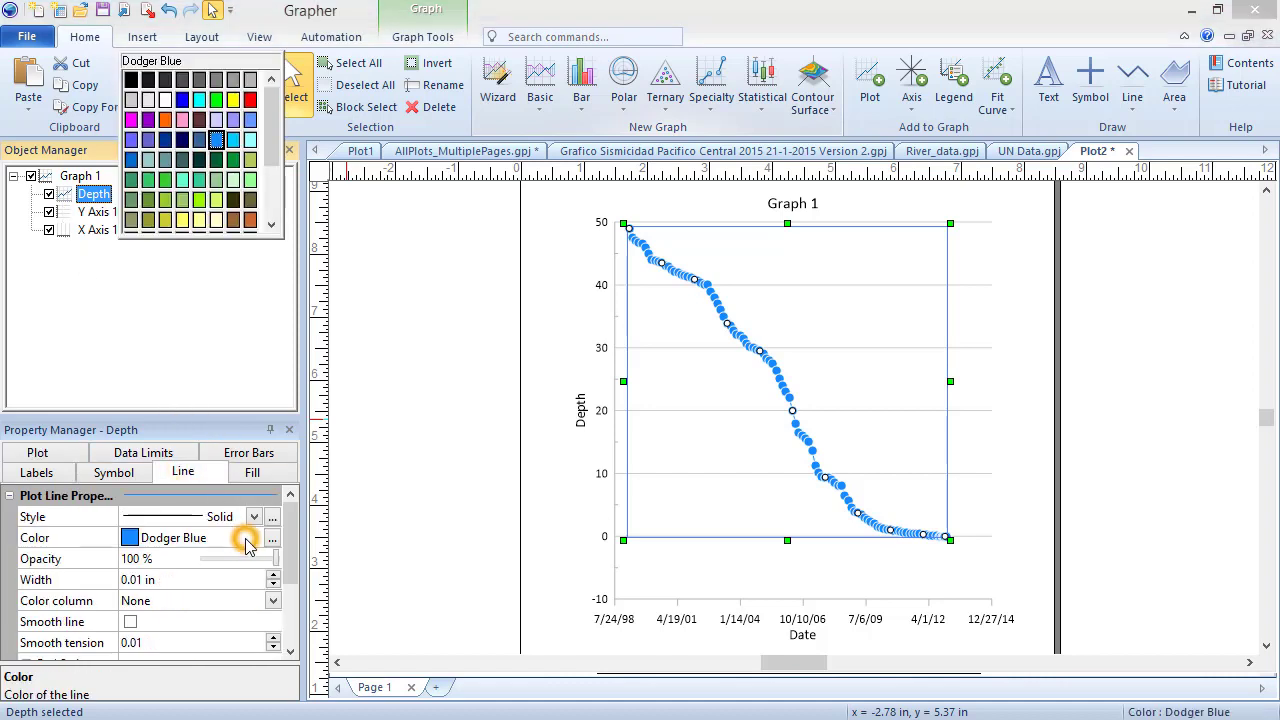
click(188, 143)
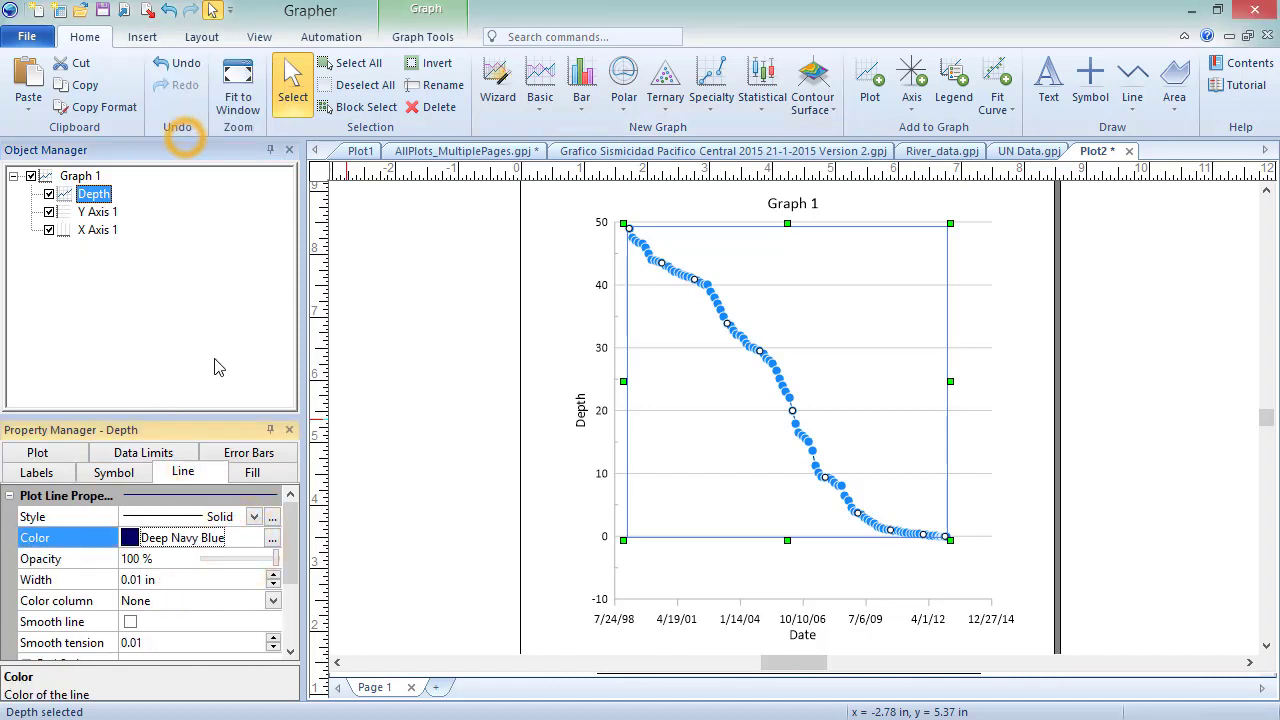
click(252, 472)
double_click(72, 640)
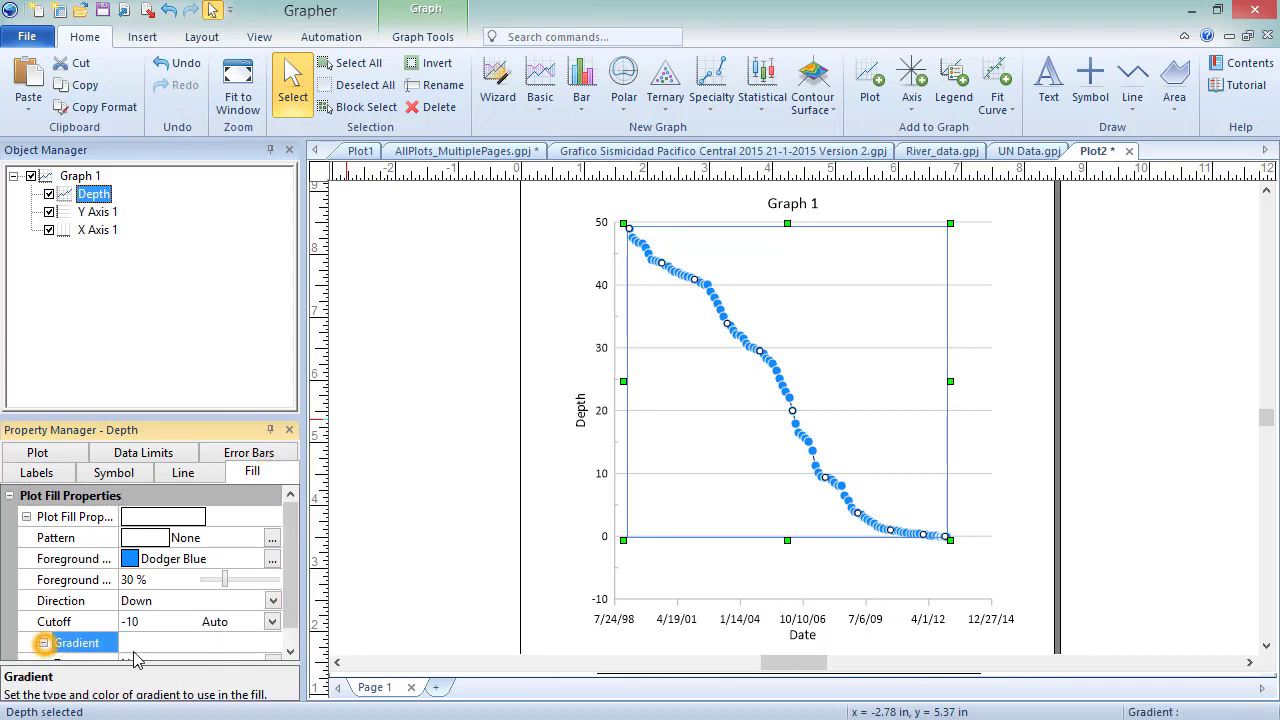
scroll(150, 600, down, 1)
click(272, 643)
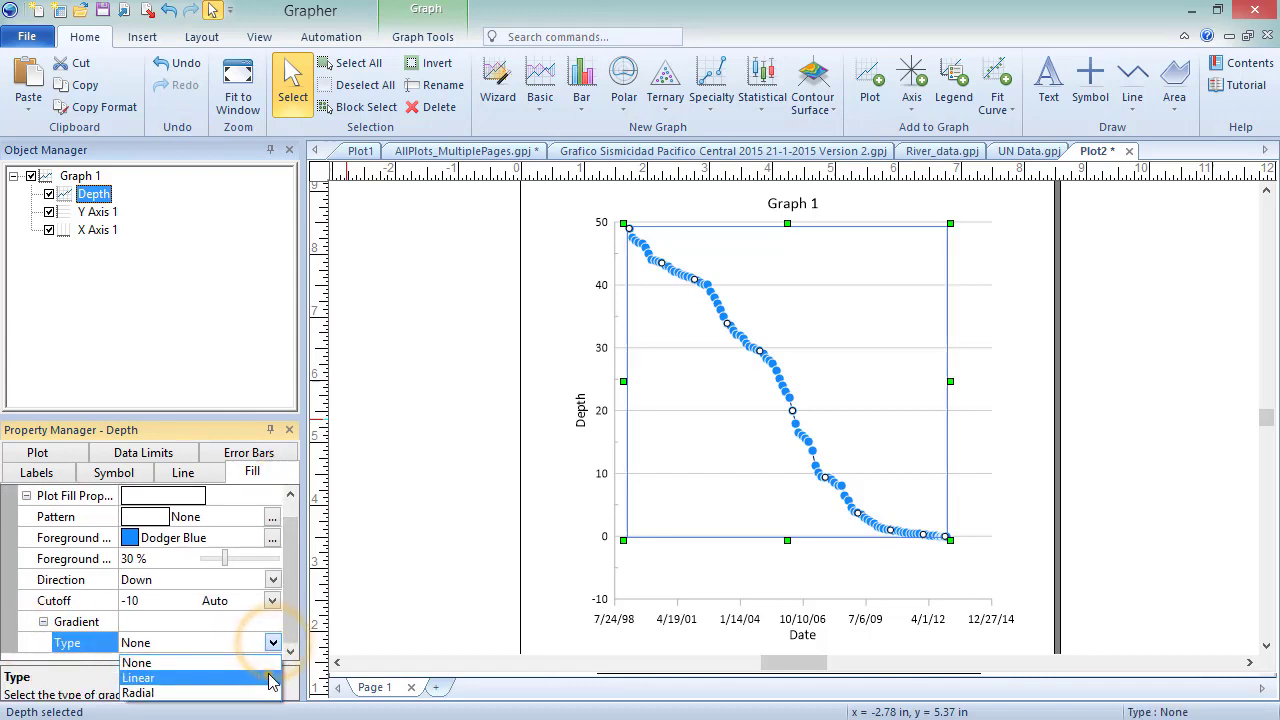
click(265, 677)
click(250, 621)
scroll(282, 100, down, 3)
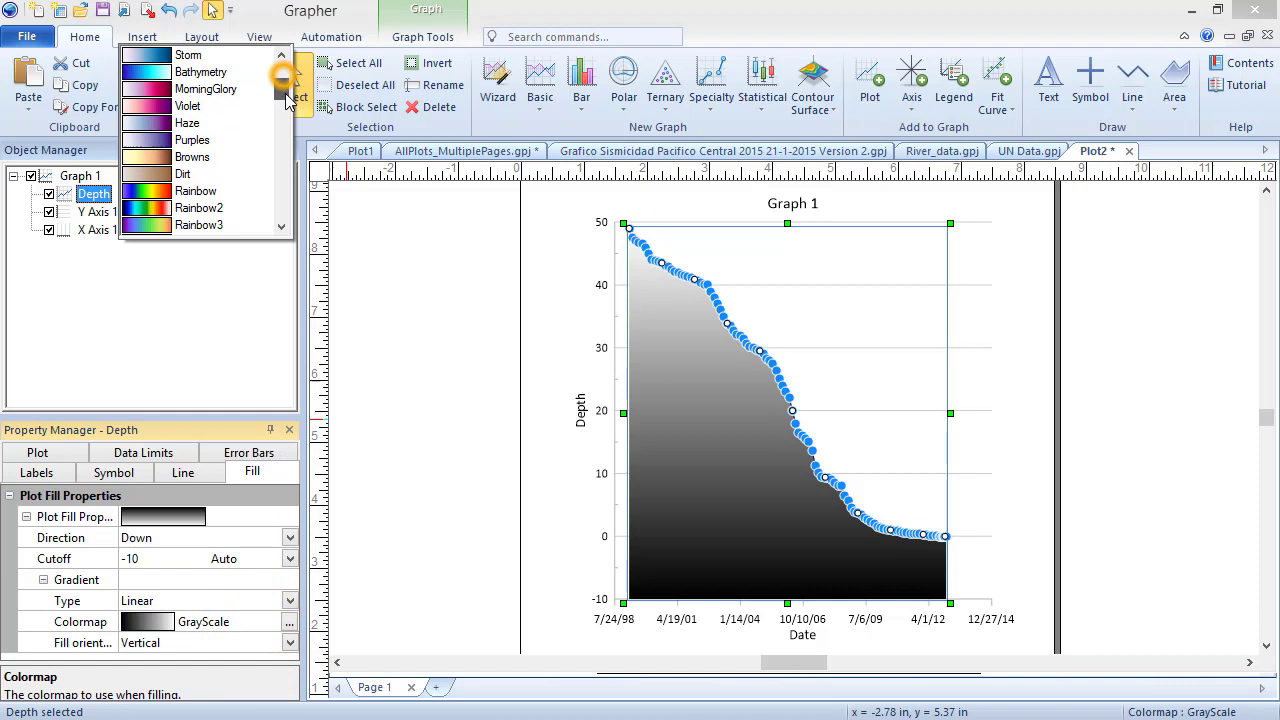
scroll(278, 60, down, 2)
click(210, 123)
Show symbols on every second point, sized 0.1 in and filled deep navy blue.
click(120, 472)
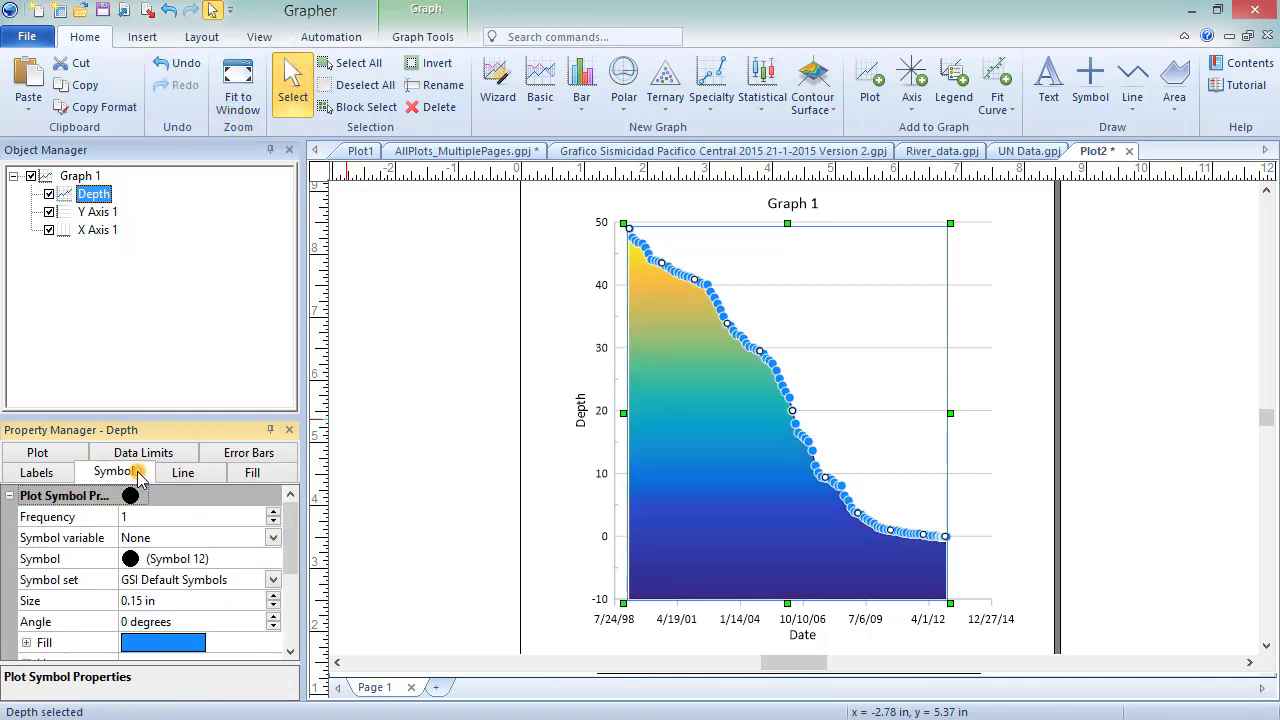
click(273, 512)
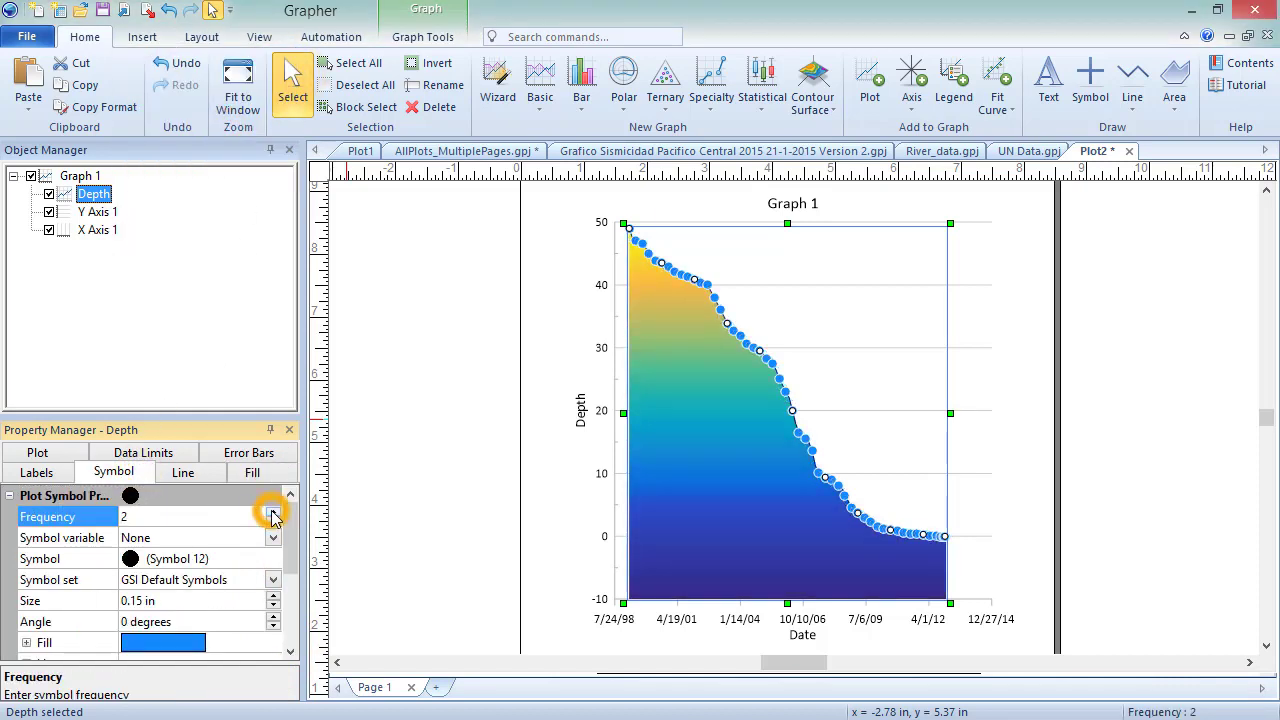
click(136, 603)
text(0.1)
key(Return)
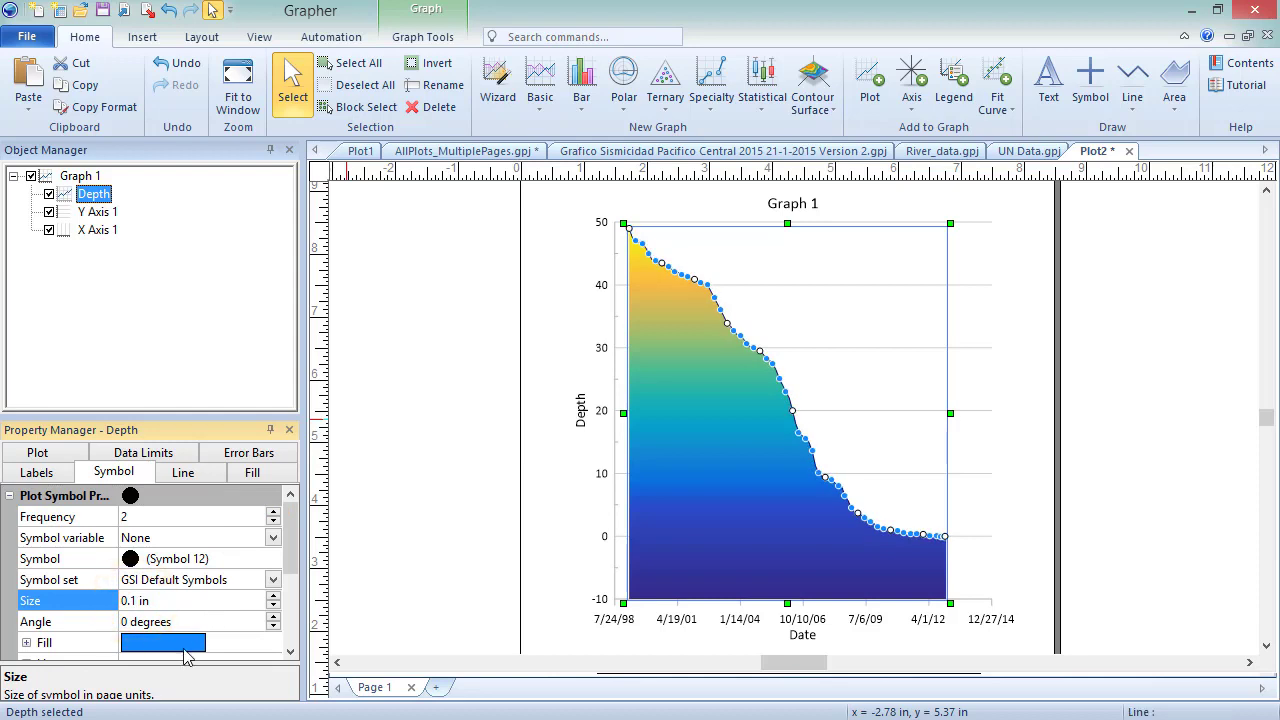
click(185, 648)
scroll(178, 590, down, 2)
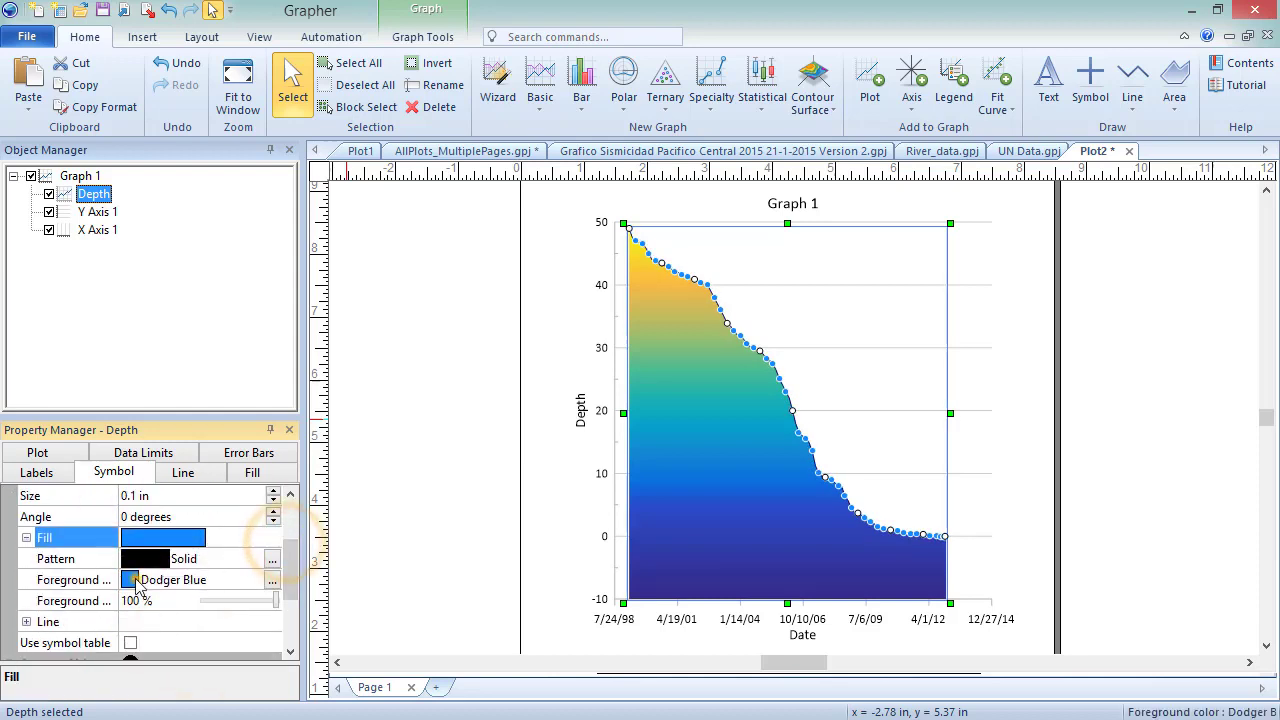
click(140, 579)
click(182, 159)
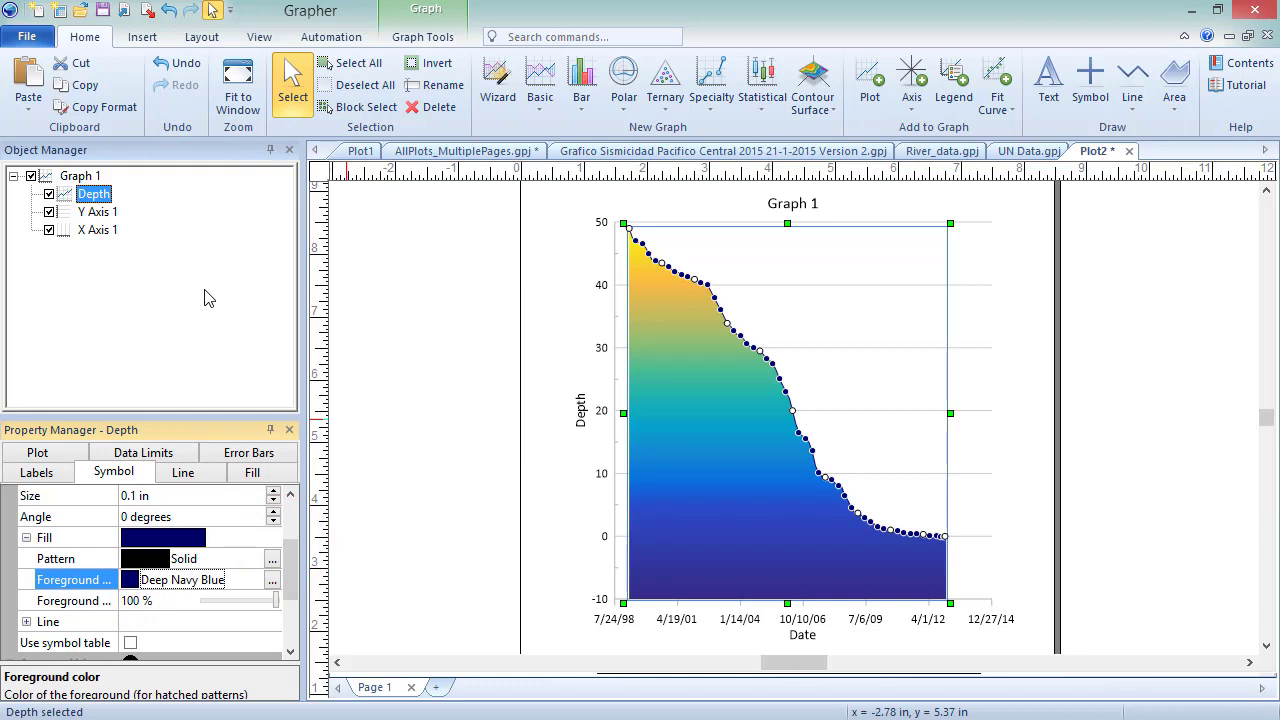
Space X axis ticks by date every 2 years, starting at 1/1/1999.
click(97, 230)
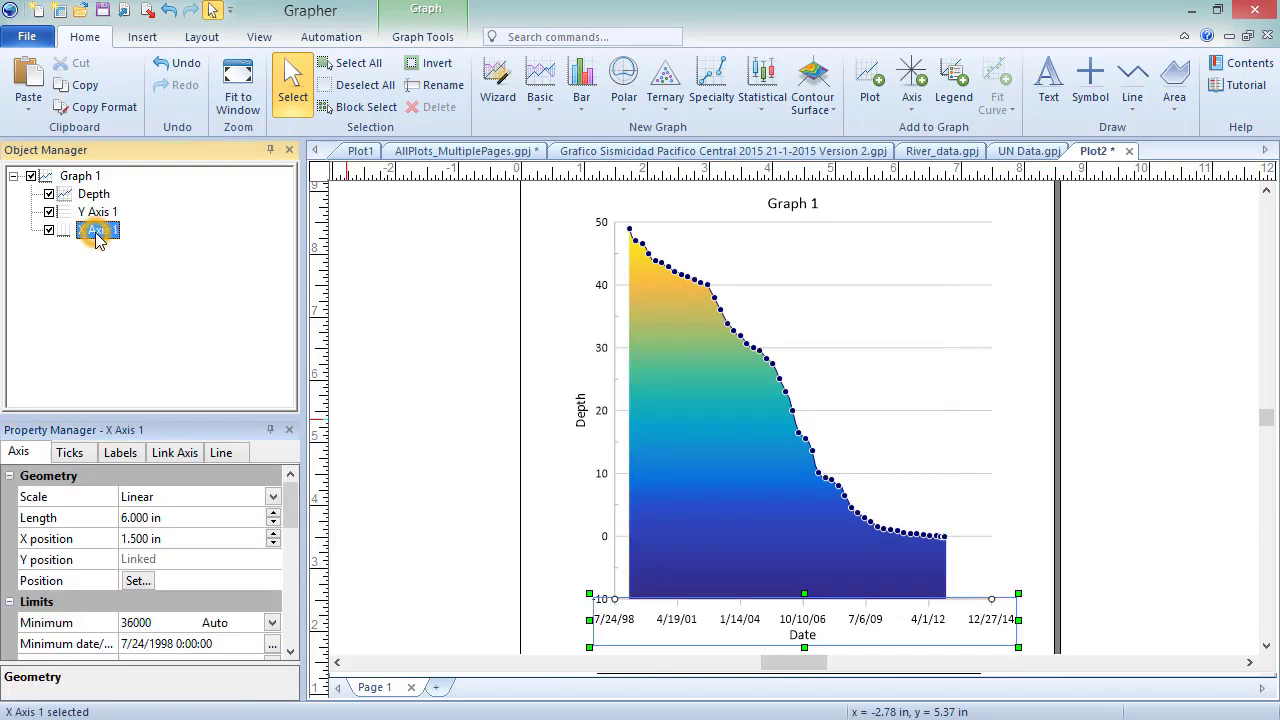
click(69, 452)
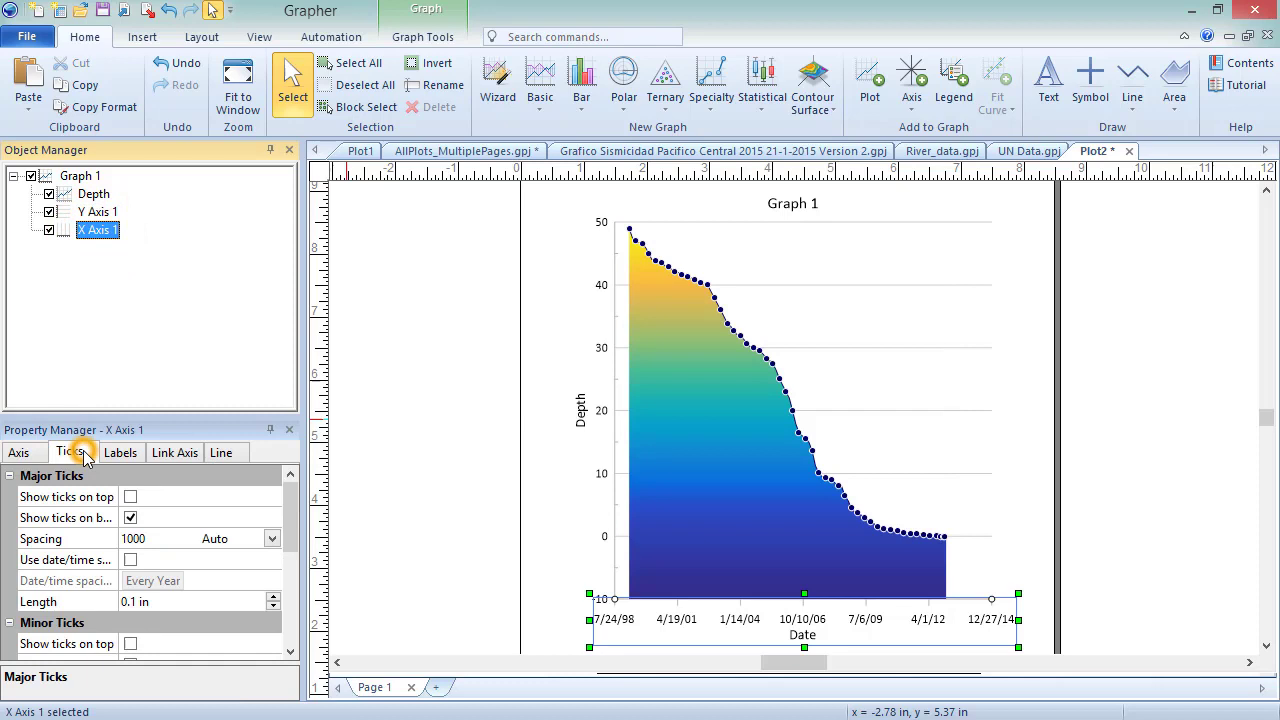
click(131, 559)
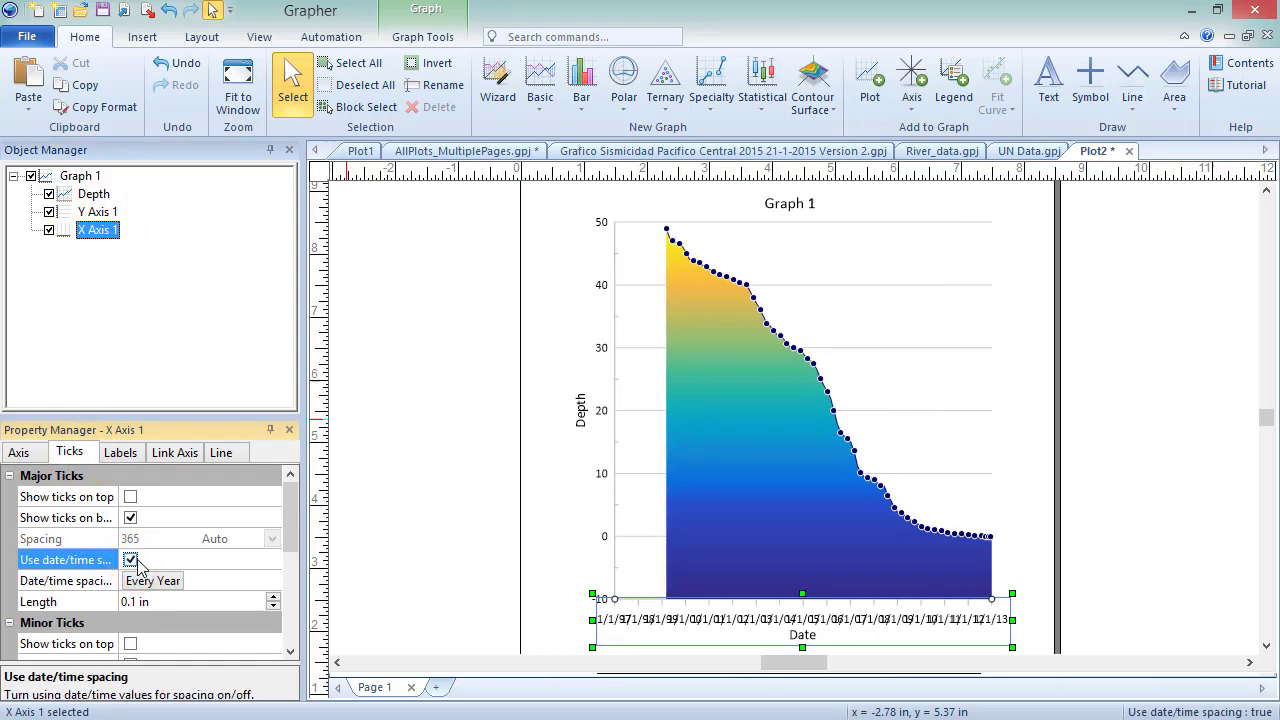
click(163, 581)
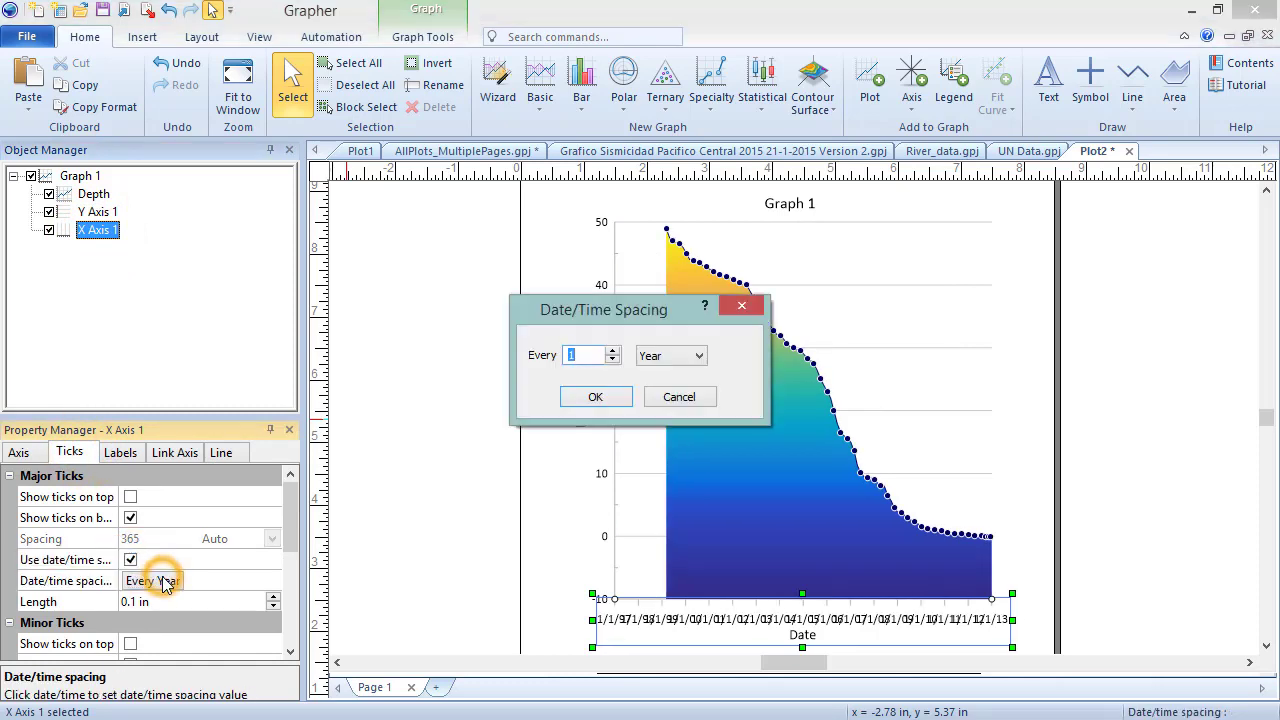
click(612, 351)
click(595, 397)
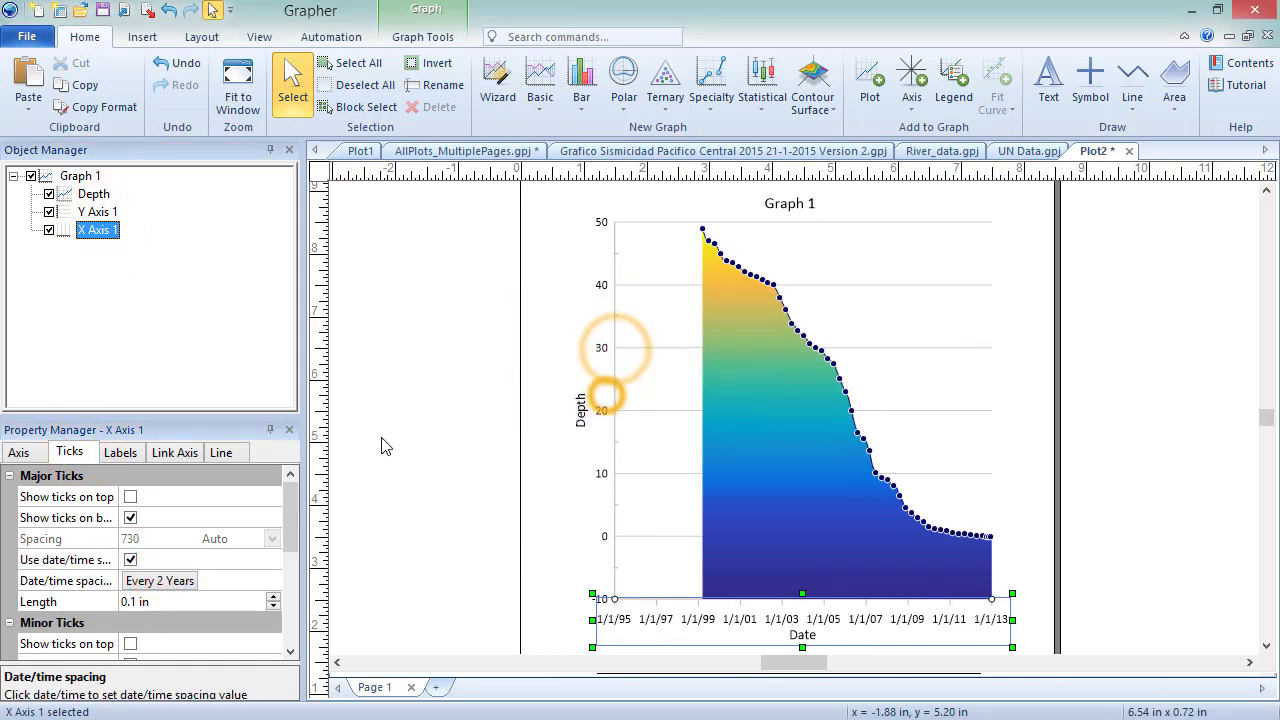
click(15, 451)
click(157, 648)
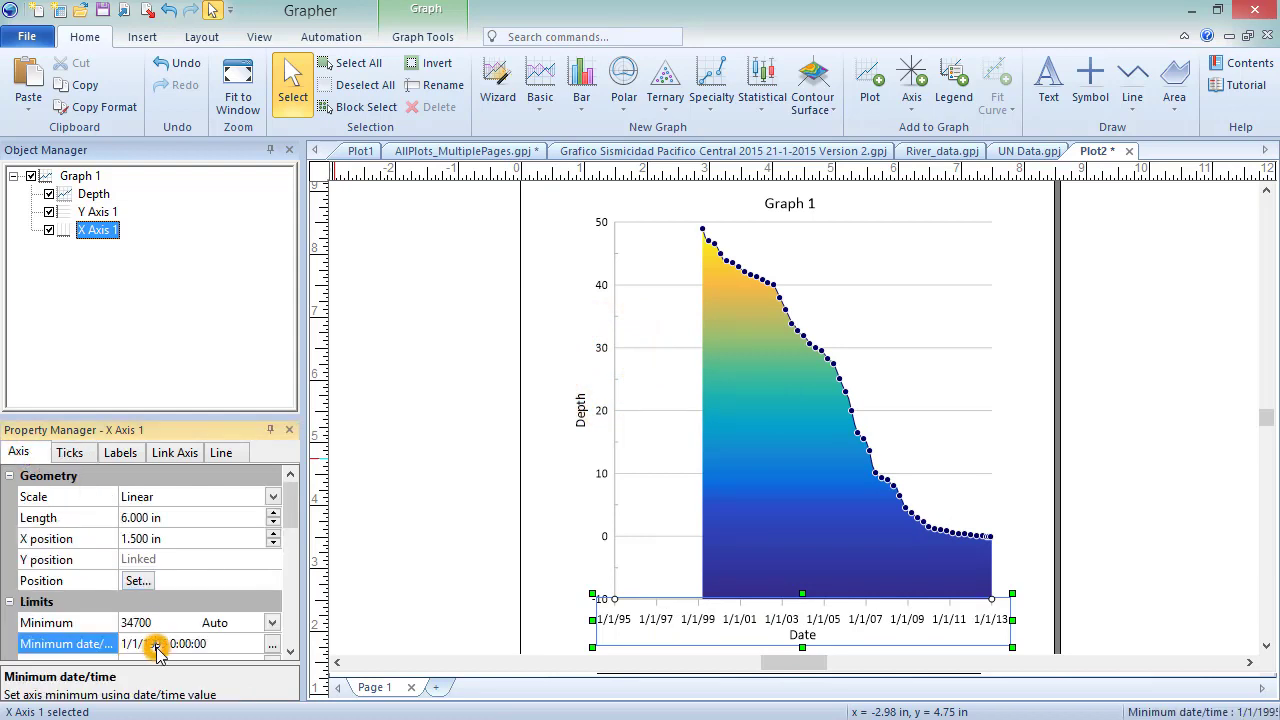
drag(157, 648, 165, 648)
text(9)
key(Return)
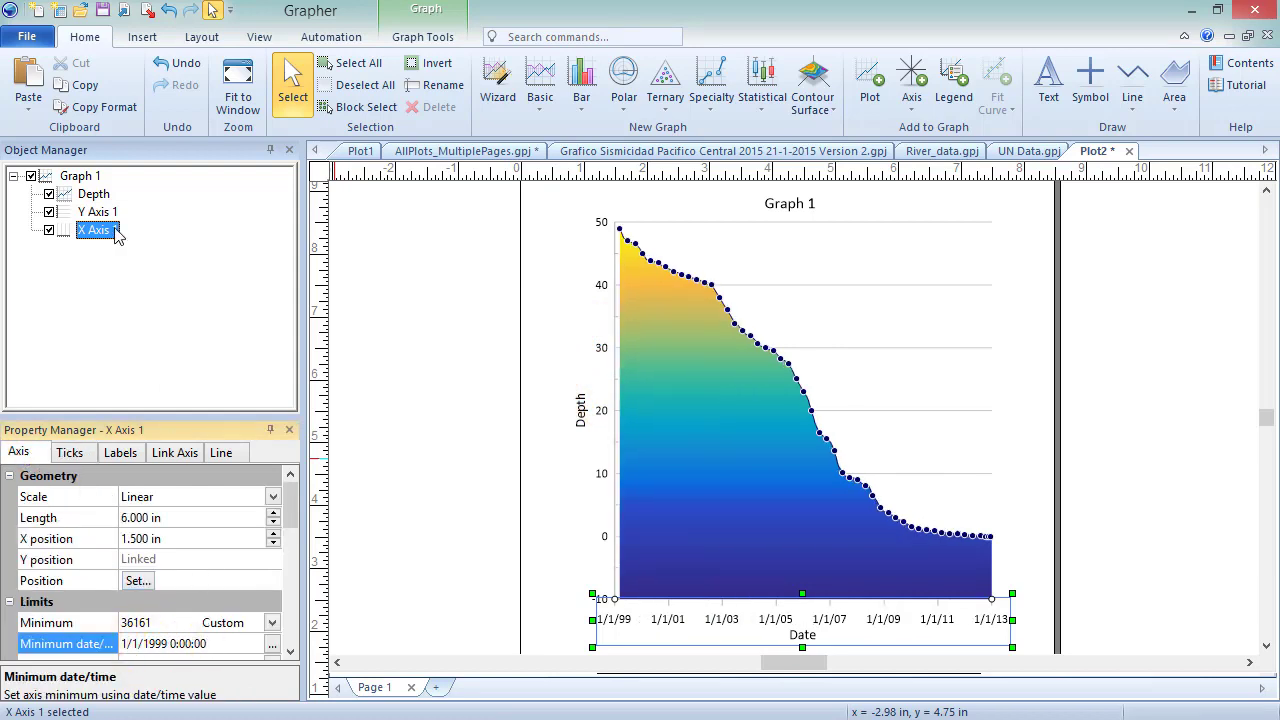
Set the Y axis minimum to 0 and title it 'Depth to First Occurrence (meters)'.
click(97, 211)
click(40, 452)
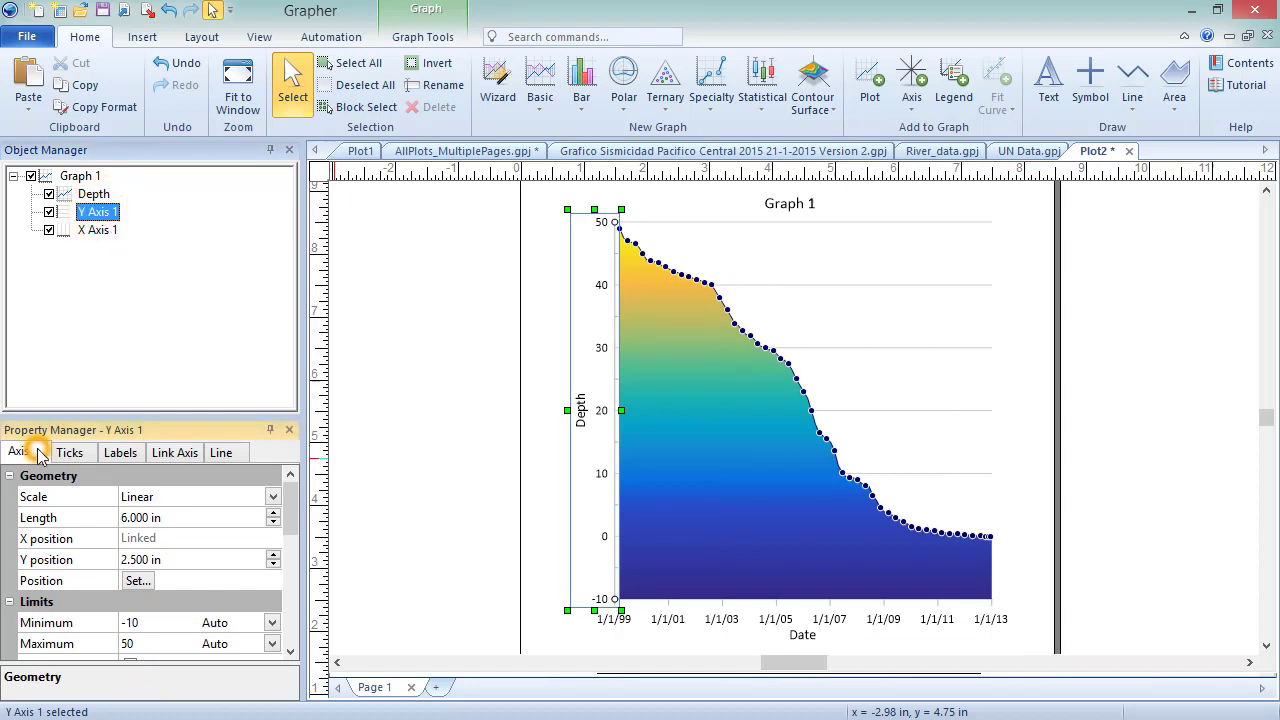
click(149, 623)
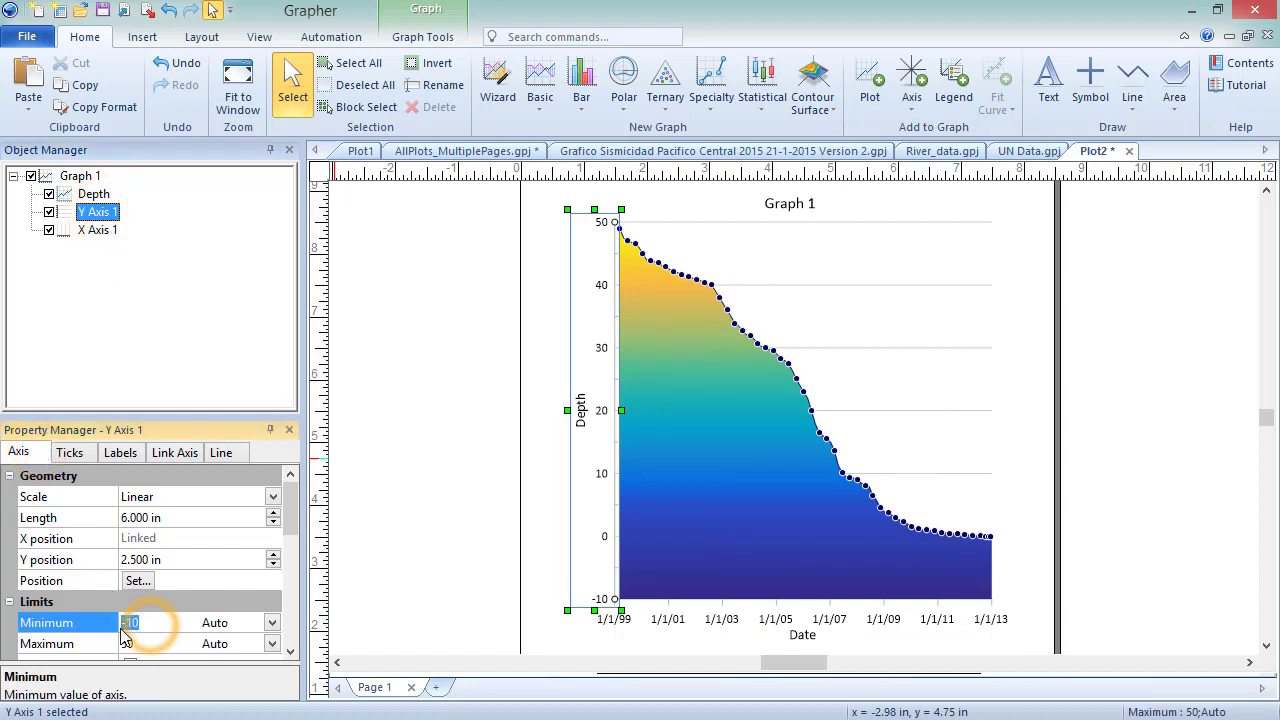
text(0)
key(Return)
drag(298, 530, 280, 578)
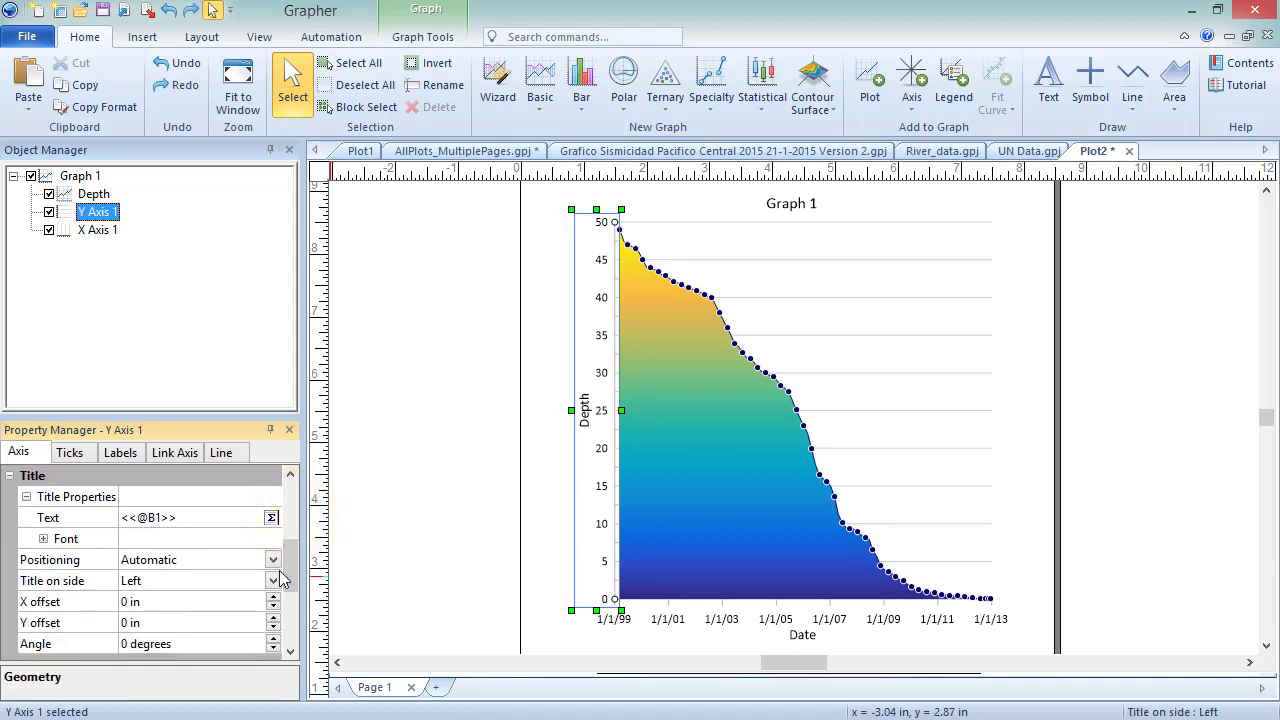
click(195, 517)
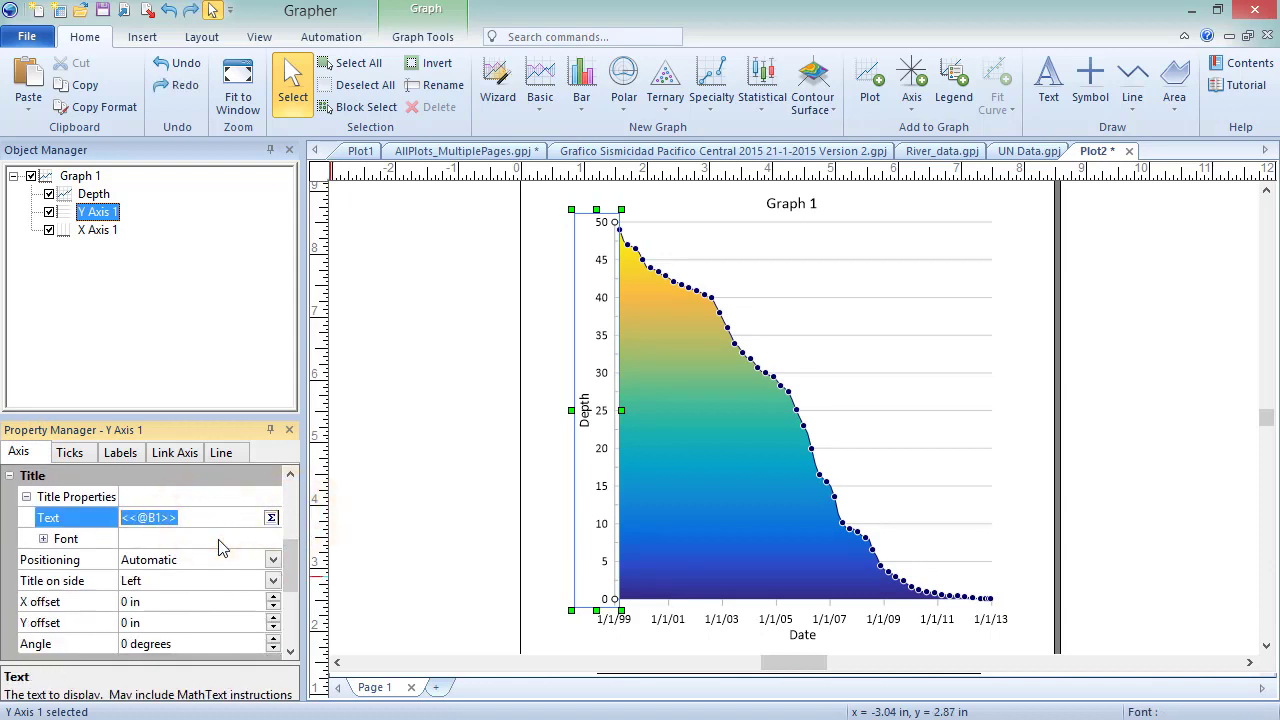
text(Depth to First Occurr)
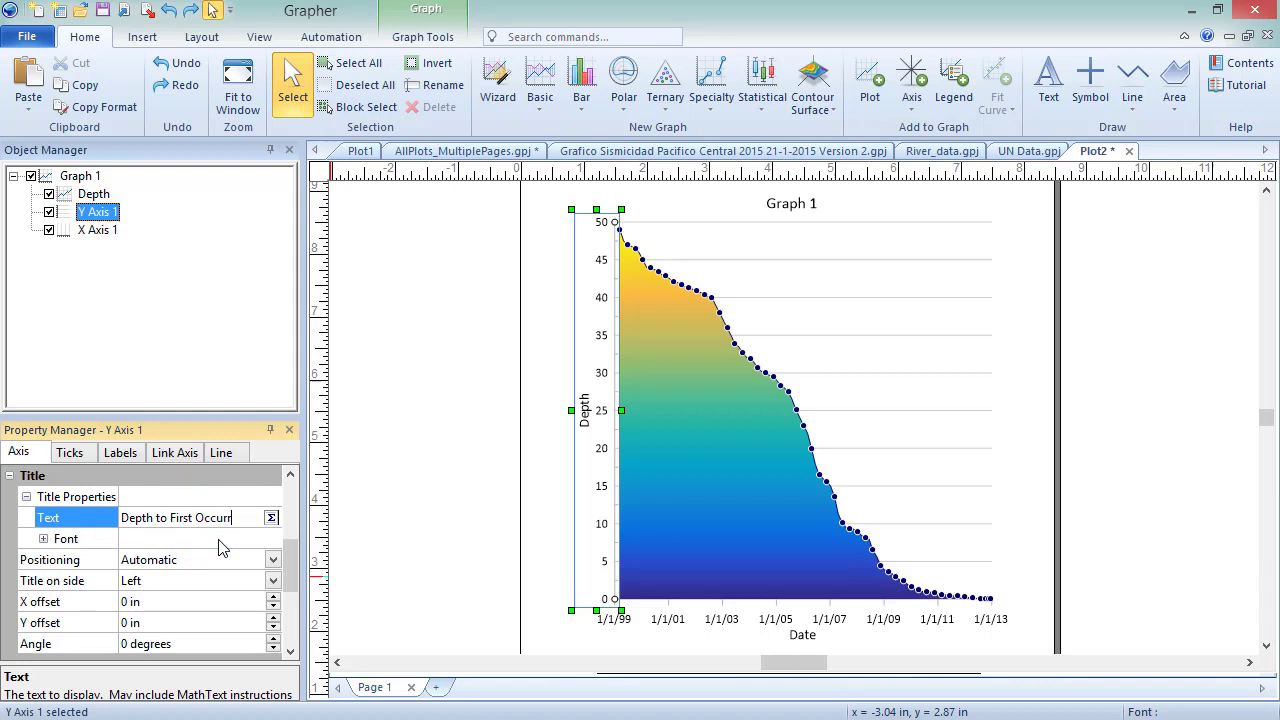
text( (meters))
key(Return)
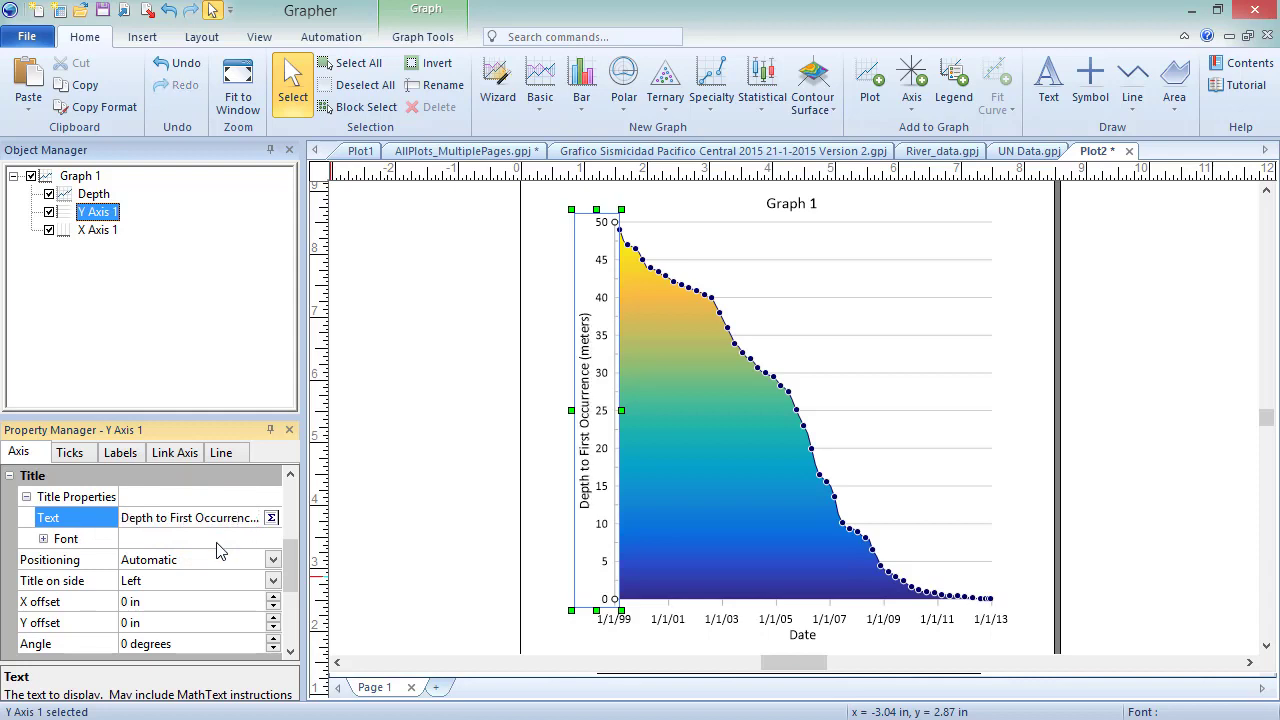
click(60, 176)
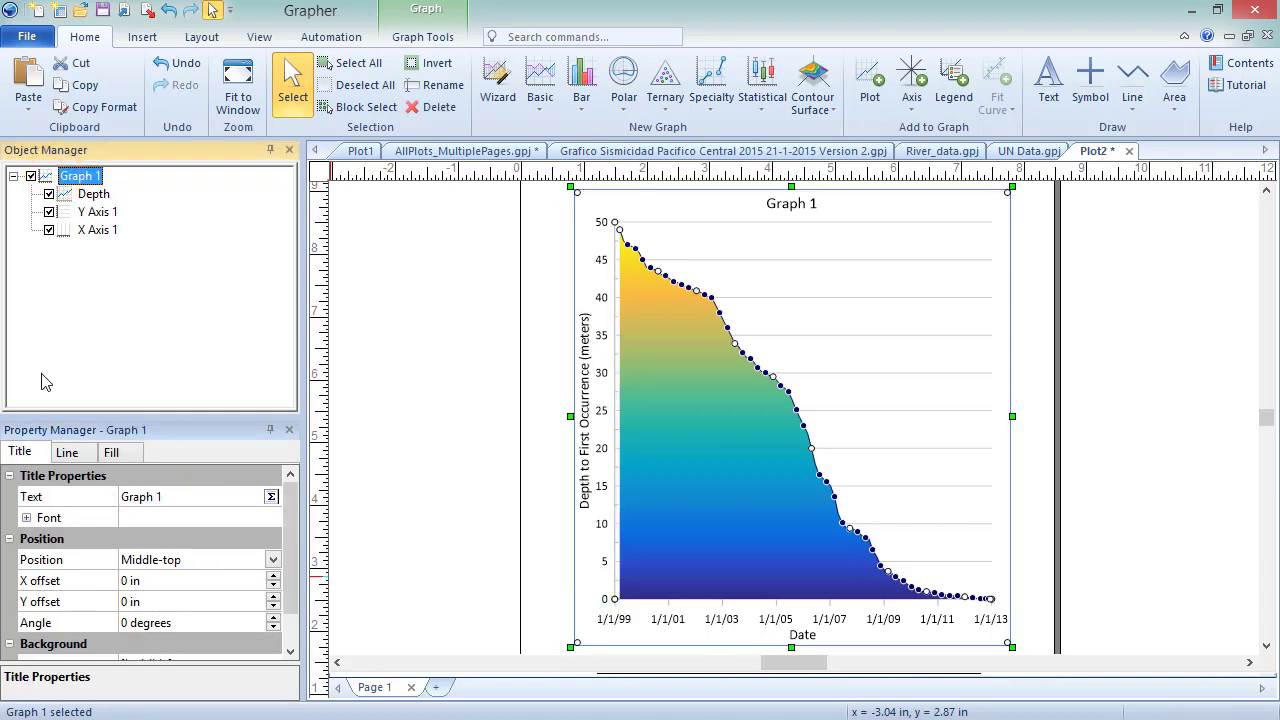
Title the graph 'Decreases in Depth Responses' / 'Over Time (1997 to 2014)', centred, second line 16 pt.
click(271, 497)
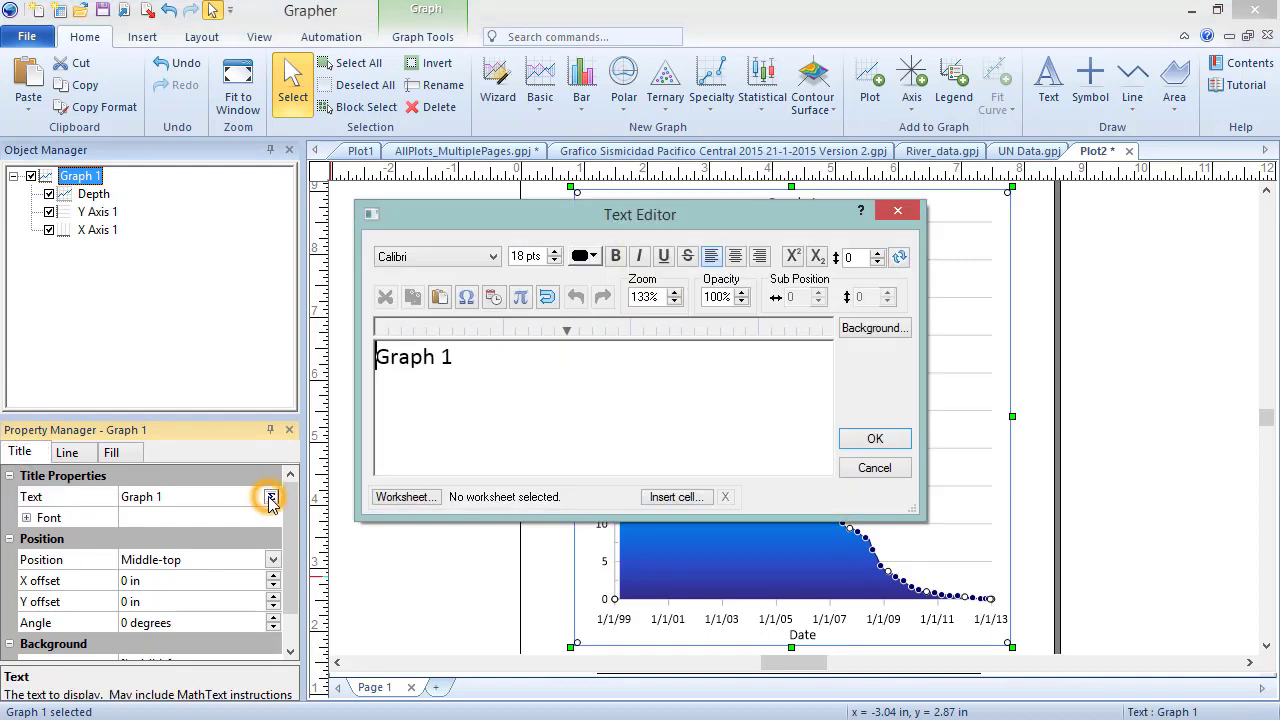
triple_click(533, 380)
text(Decreases in )
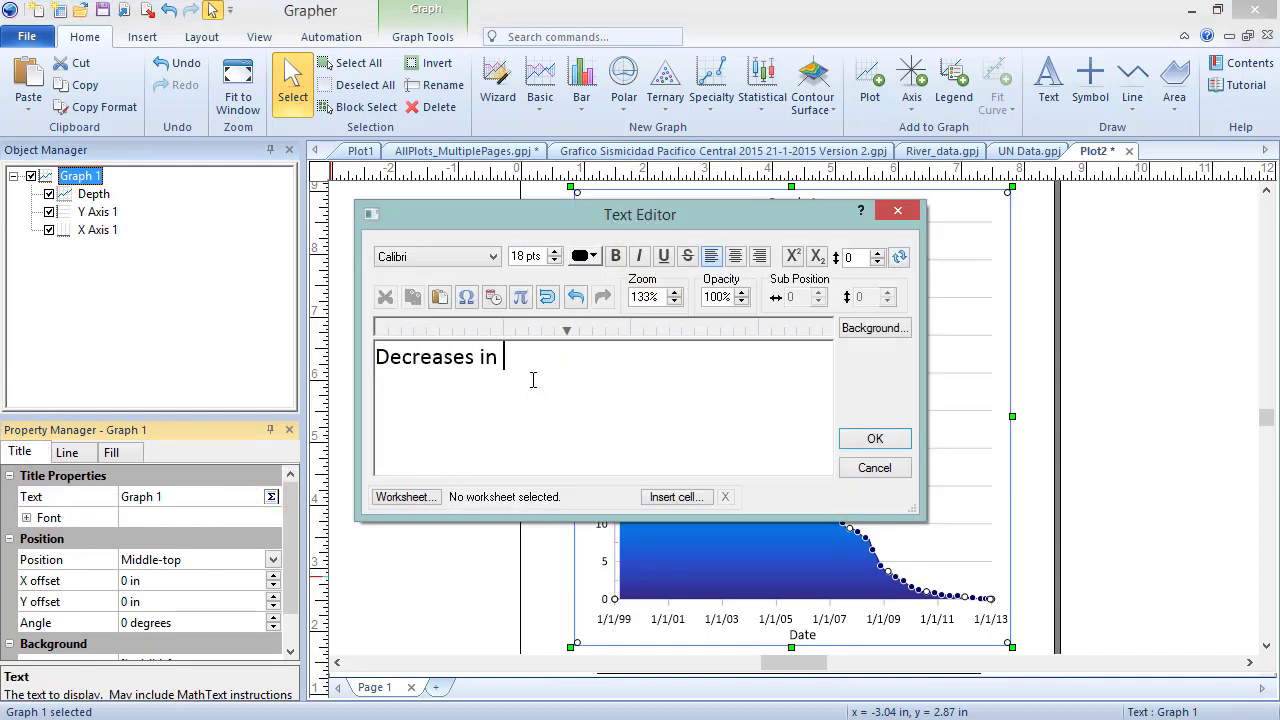
text(Depth Responses)
key(Return)
text(Over Time ()
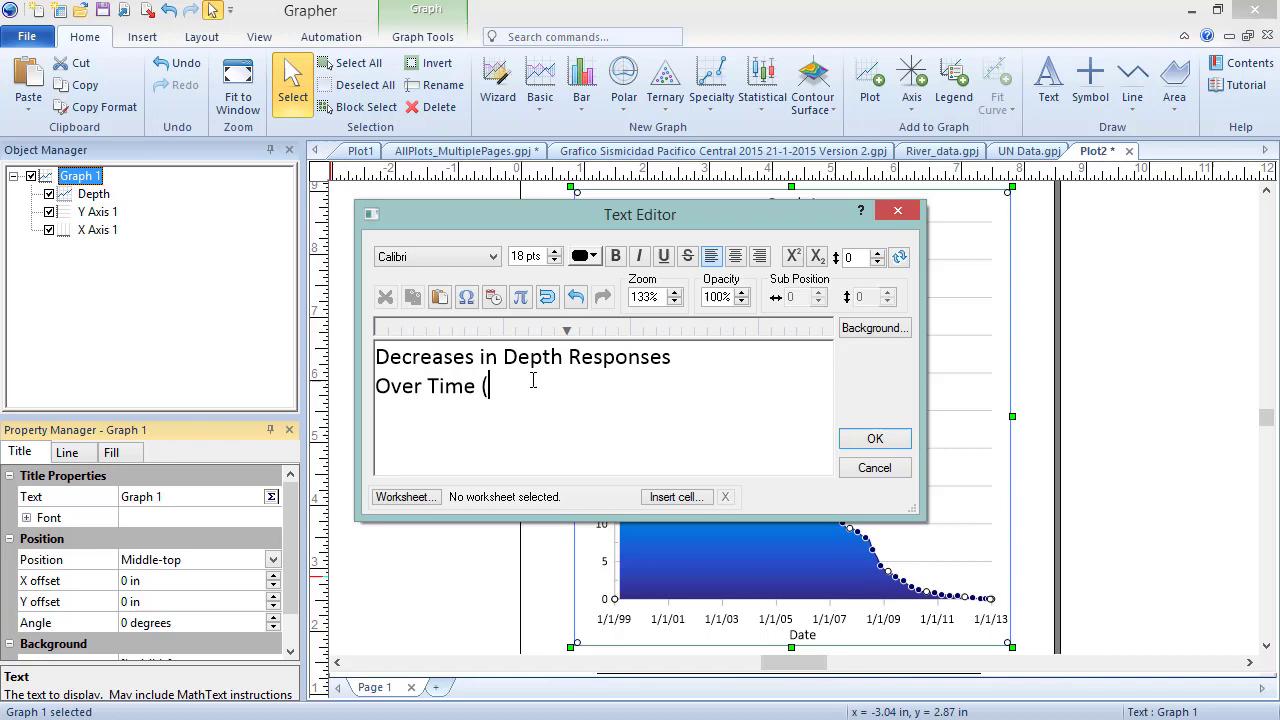
text(1997 to 2014)
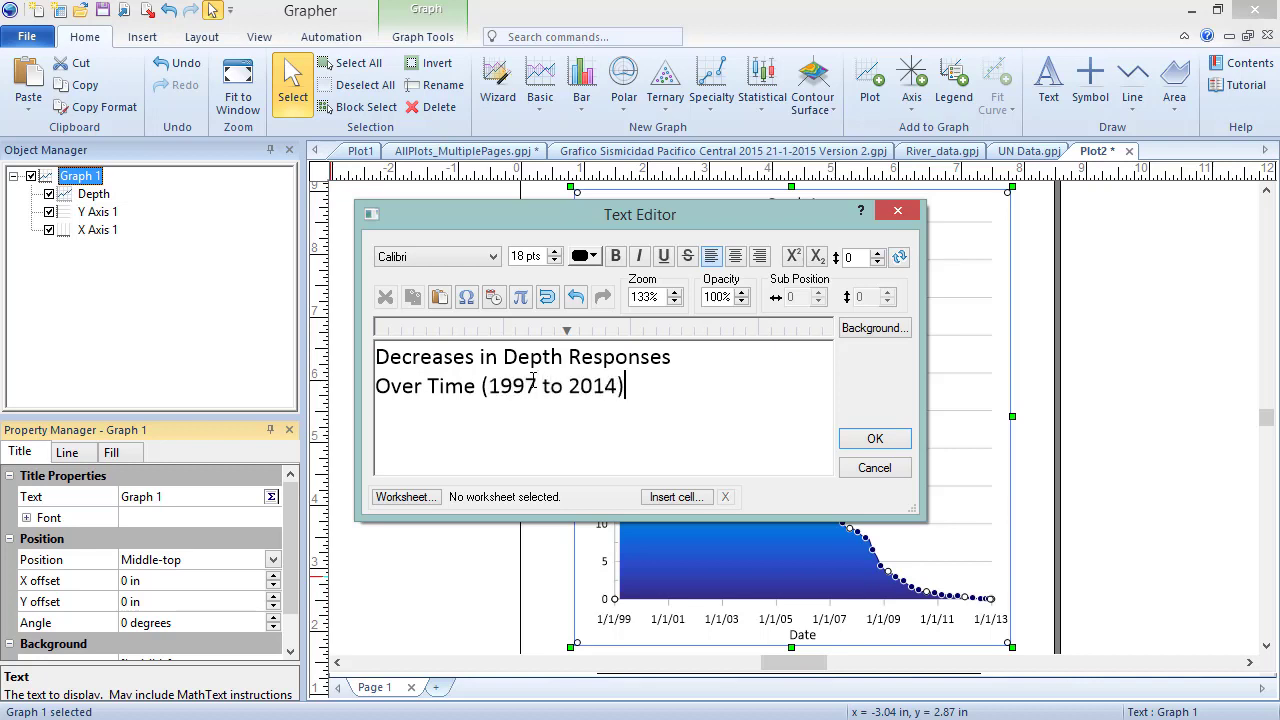
key(ctrl+a)
click(735, 256)
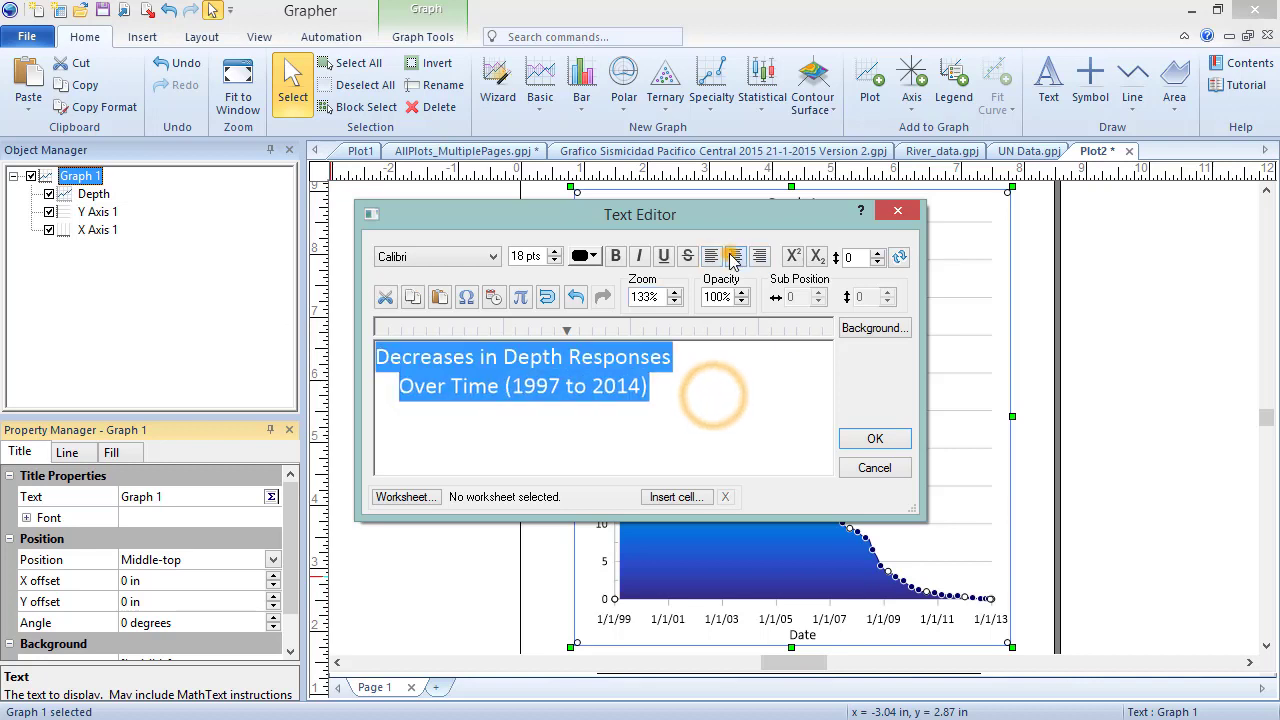
click(735, 383)
triple_click(735, 383)
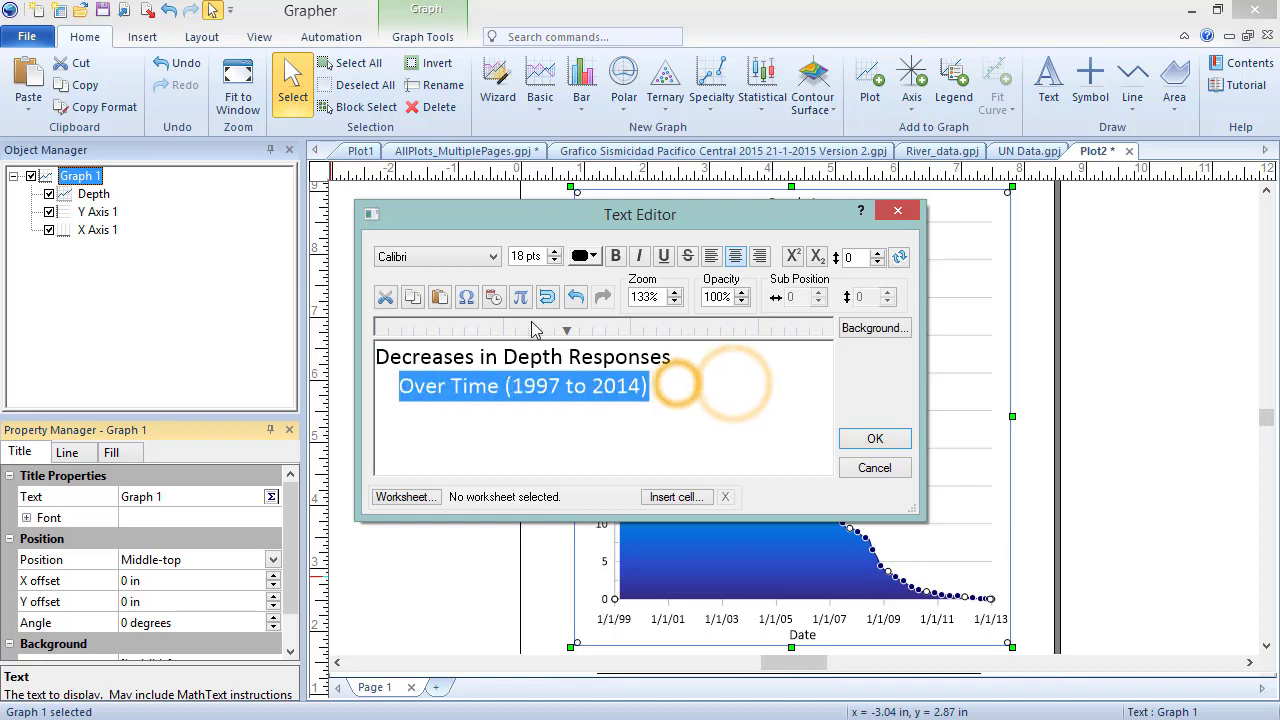
click(555, 261)
click(876, 439)
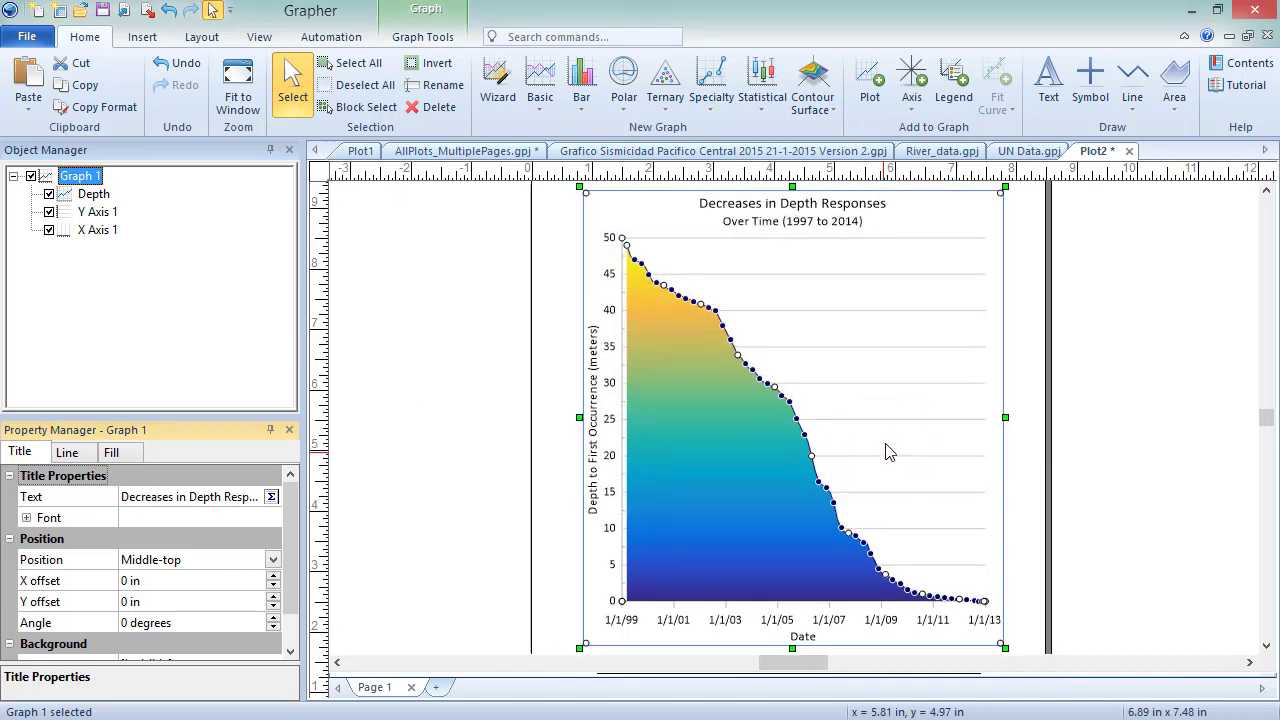
click(1104, 474)
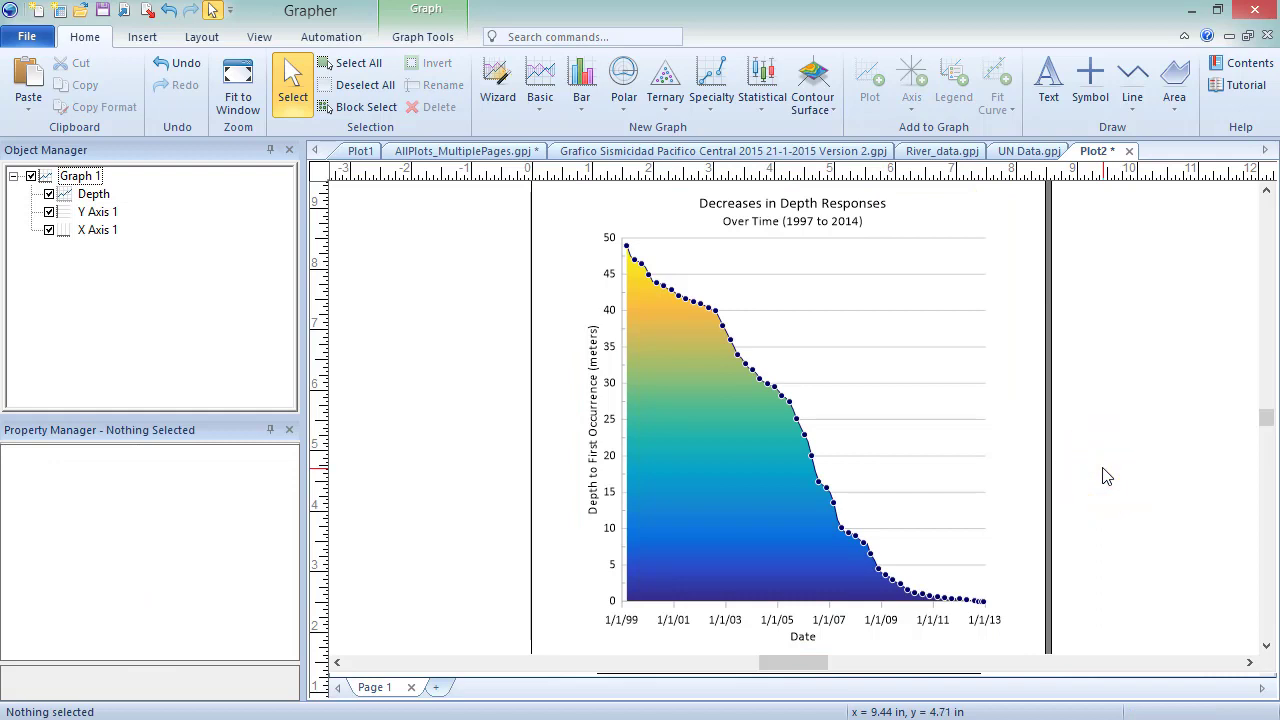